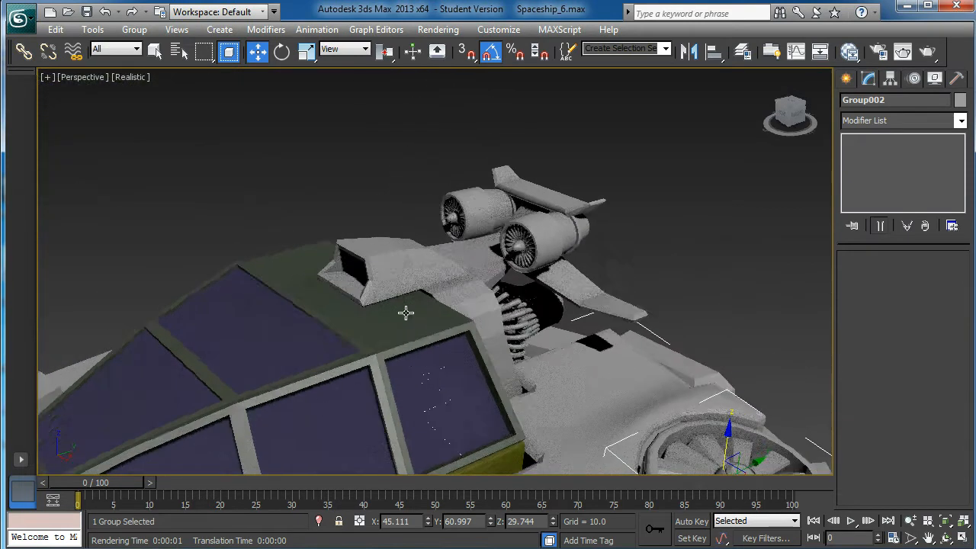
Open the selected outer group and the nested group containing the wing's fan assembly
{"action": "middle_click_drag", "start_coordinate": [547, 298], "coordinate": [481, 319], "text": "alt"}
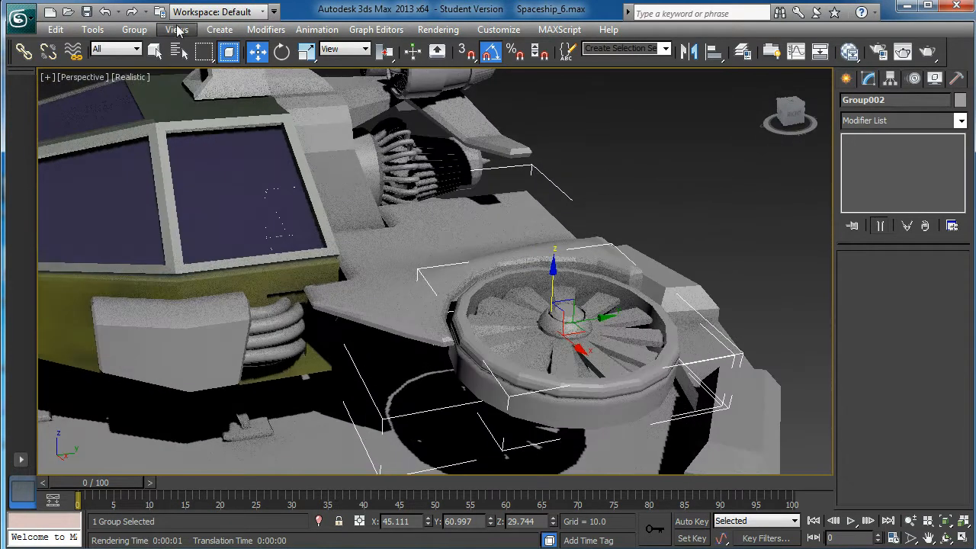
{"action": "left_click", "coordinate": [134, 28]}
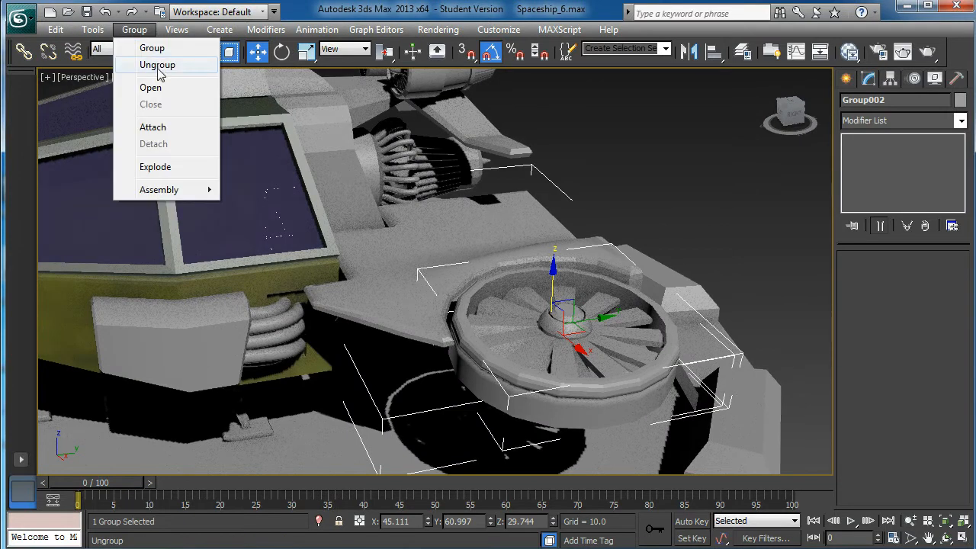
{"action": "left_click", "coordinate": [854, 290]}
{"action": "left_click", "coordinate": [629, 342]}
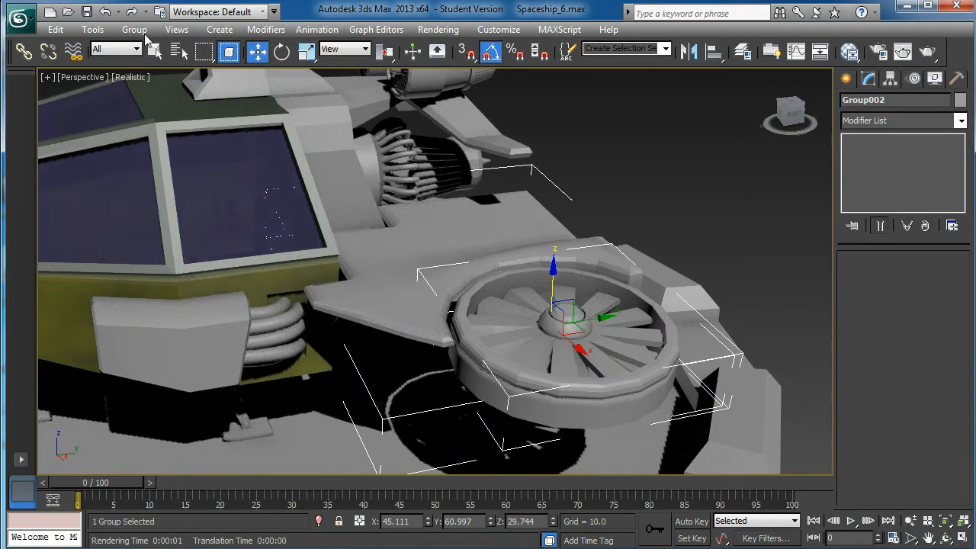
{"action": "left_click", "coordinate": [134, 29]}
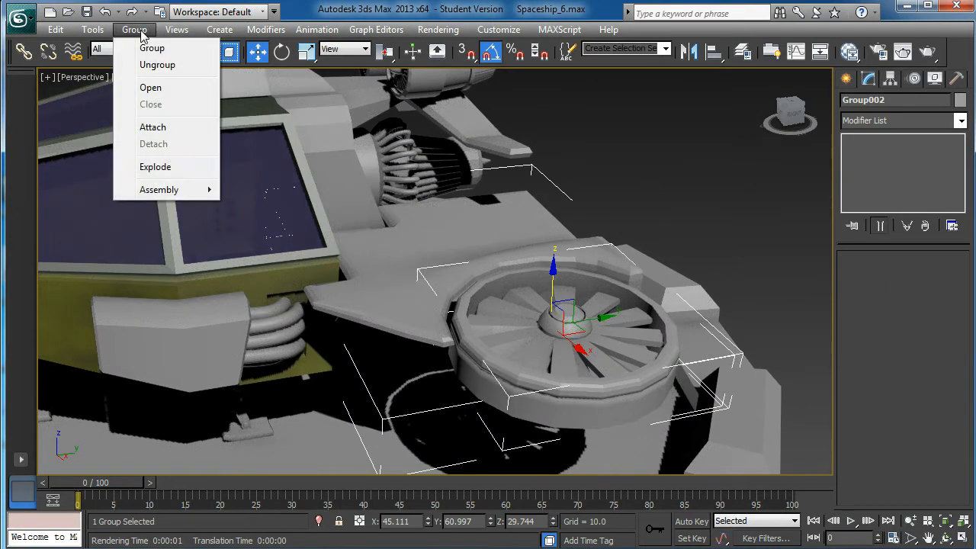
{"action": "left_click", "coordinate": [150, 88]}
{"action": "left_click", "coordinate": [653, 344]}
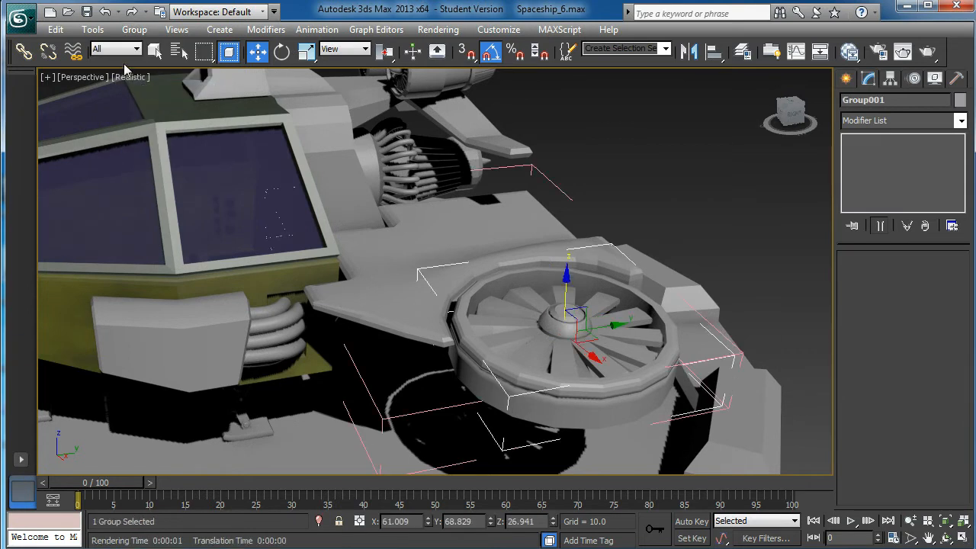
{"action": "left_click", "coordinate": [134, 29]}
{"action": "left_click", "coordinate": [157, 87]}
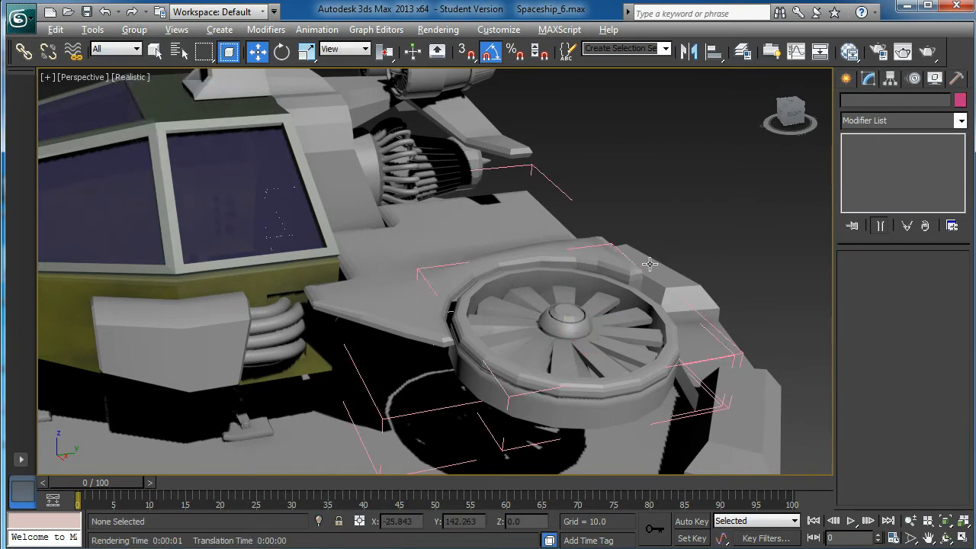
Show edged faces and select the inner polygon loop on the top rim of the fan's outer ring
{"action": "middle_click_drag", "start_coordinate": [638, 259], "coordinate": [631, 277], "text": "alt"}
{"action": "key", "text": "F4"}
{"action": "middle_click_drag", "start_coordinate": [678, 355], "coordinate": [622, 300]}
{"action": "scroll", "coordinate": [612, 270], "scroll_direction": "up", "scroll_amount": 5}
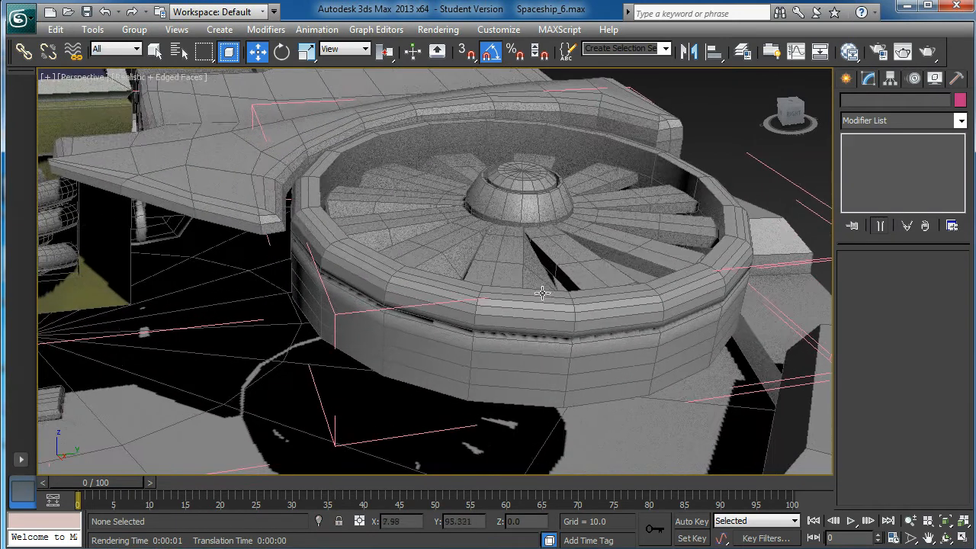
{"action": "left_click", "coordinate": [537, 294]}
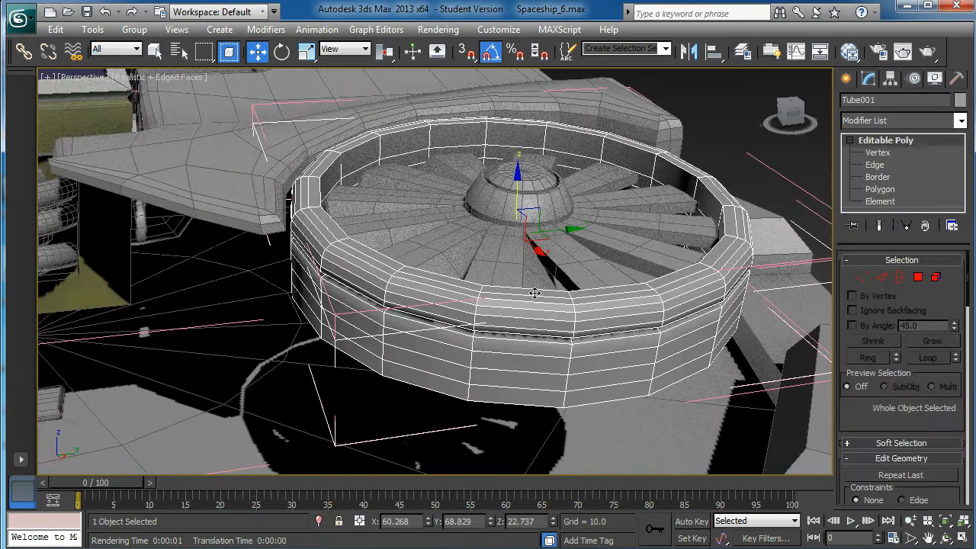
{"action": "left_click", "coordinate": [880, 189]}
{"action": "left_click", "coordinate": [523, 291]}
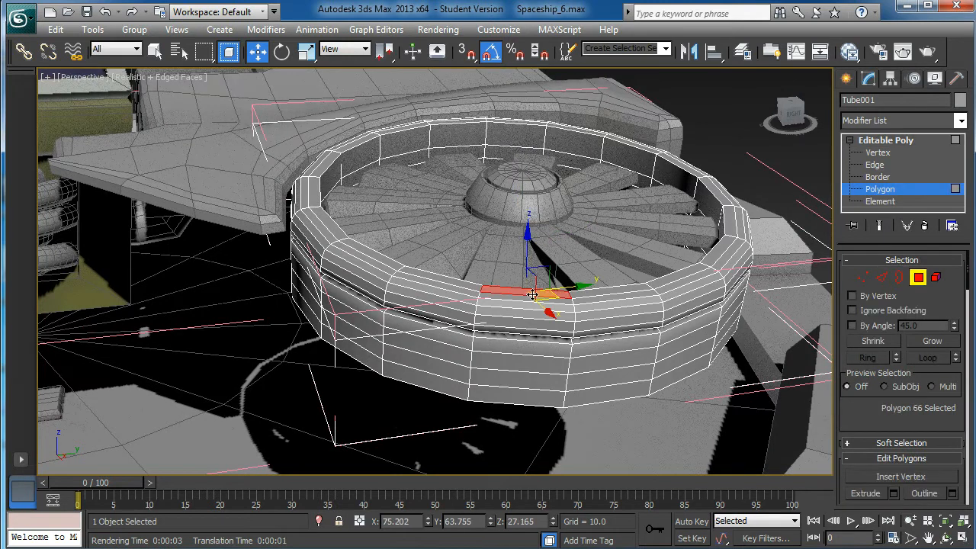
{"action": "left_click", "coordinate": [600, 293], "text": "shift"}
{"action": "left_click", "coordinate": [595, 297], "text": "shift"}
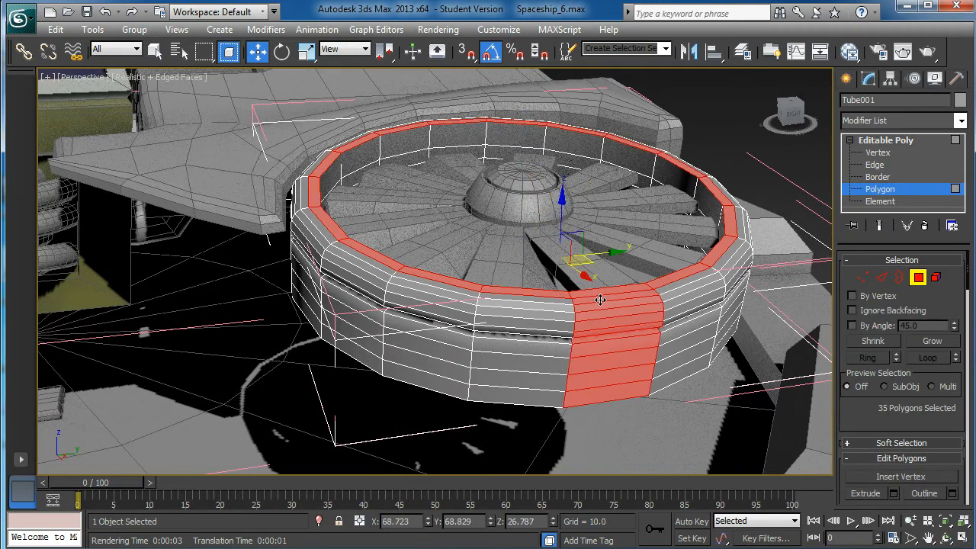
{"action": "key", "text": "ctrl+z"}
{"action": "left_click", "coordinate": [595, 300], "text": "ctrl"}
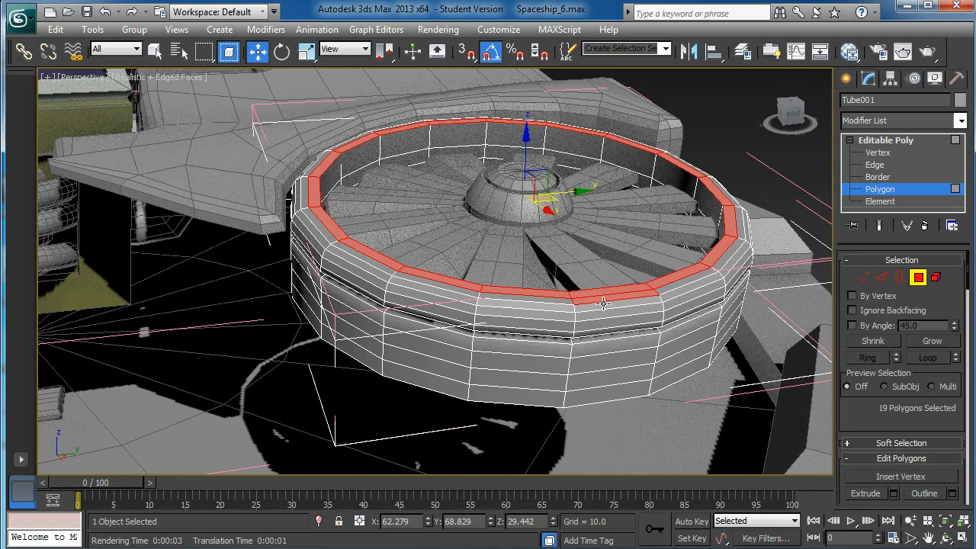
Extend the polygon selection outward, loop by loop, to cover the whole raised upper rim of the fan ring
{"action": "left_click", "coordinate": [676, 288], "text": "shift"}
{"action": "left_click", "coordinate": [681, 291], "text": "ctrl"}
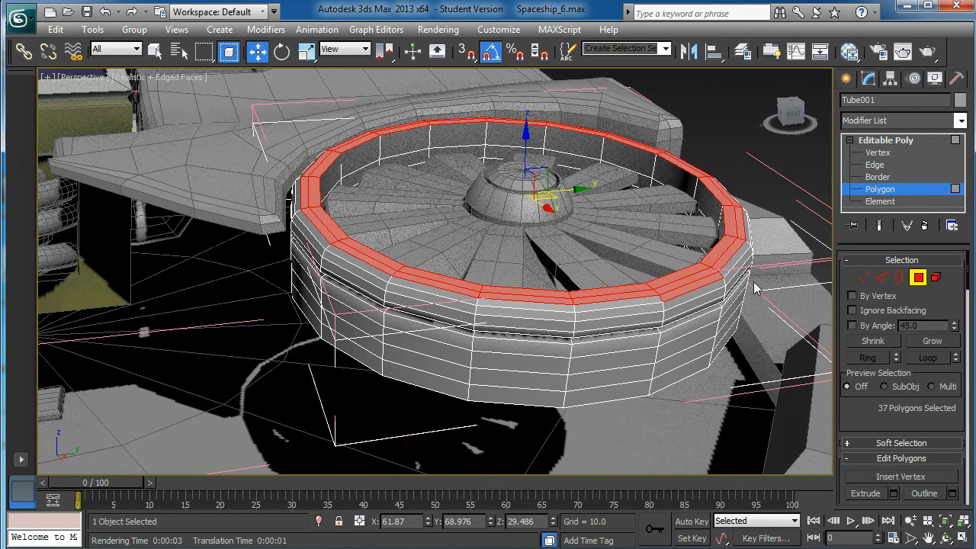
{"action": "left_click", "coordinate": [729, 266], "text": "shift"}
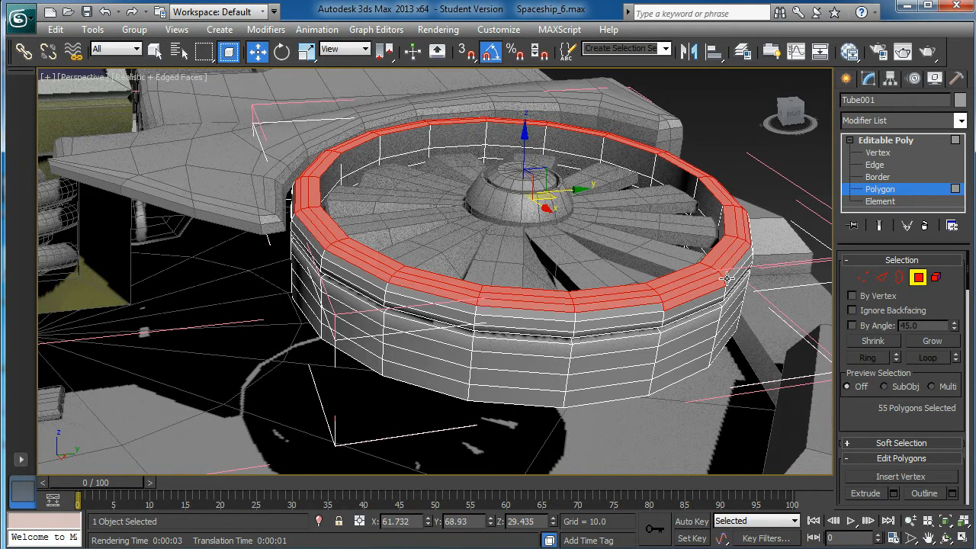
{"action": "left_click", "coordinate": [729, 277], "text": "shift"}
{"action": "left_click", "coordinate": [612, 320], "text": "ctrl"}
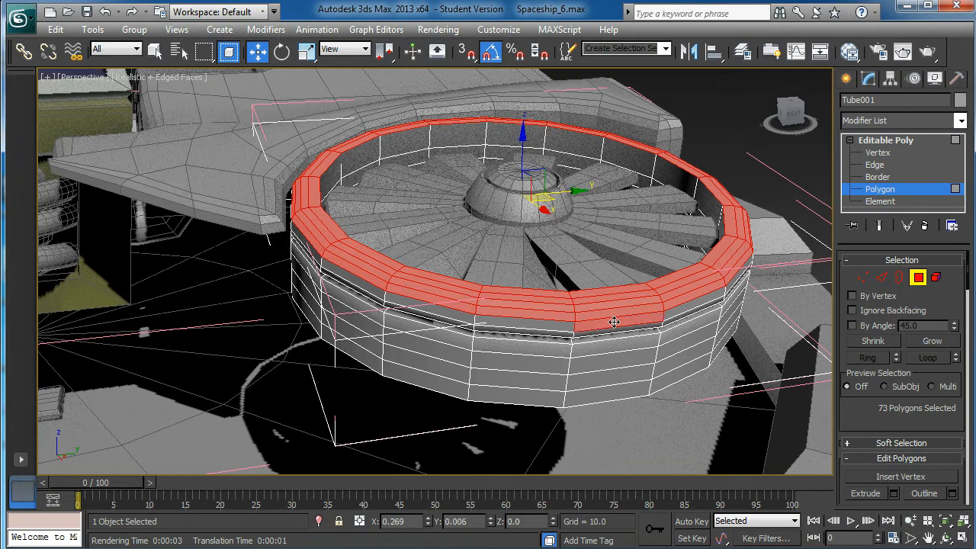
{"action": "left_click", "coordinate": [684, 307], "text": "ctrl"}
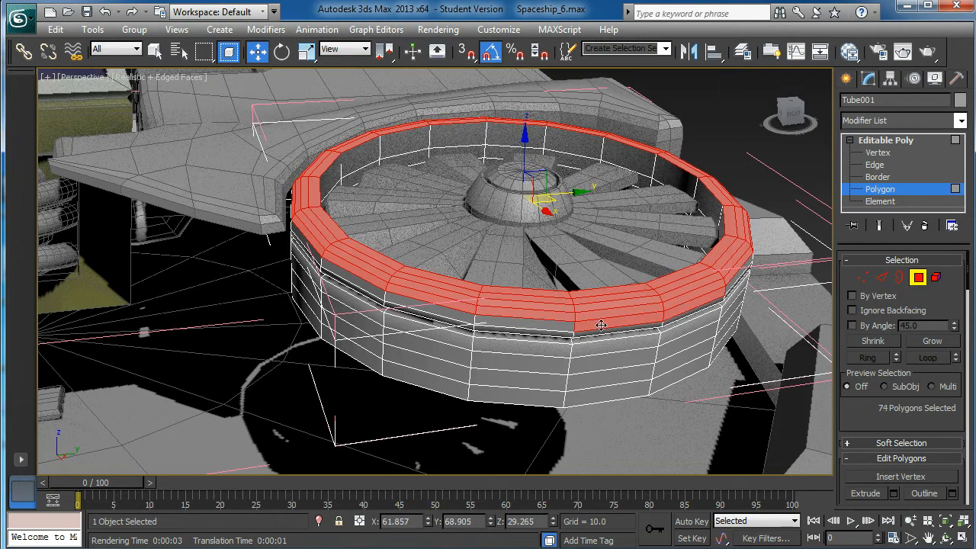
{"action": "left_click", "coordinate": [734, 284], "text": "shift"}
{"action": "key", "text": "ctrl+z"}
{"action": "middle_click_drag", "start_coordinate": [744, 323], "coordinate": [709, 275], "text": "alt"}
{"action": "left_click", "coordinate": [706, 270], "text": "shift"}
{"action": "left_click", "coordinate": [644, 292], "text": "ctrl"}
{"action": "left_click", "coordinate": [705, 279], "text": "shift"}
{"action": "middle_click_drag", "start_coordinate": [651, 292], "coordinate": [713, 277], "text": "alt"}
Clear all smoothing groups from the selected upper rim polygons
{"action": "left_click_drag", "start_coordinate": [874, 420], "coordinate": [870, 125]}
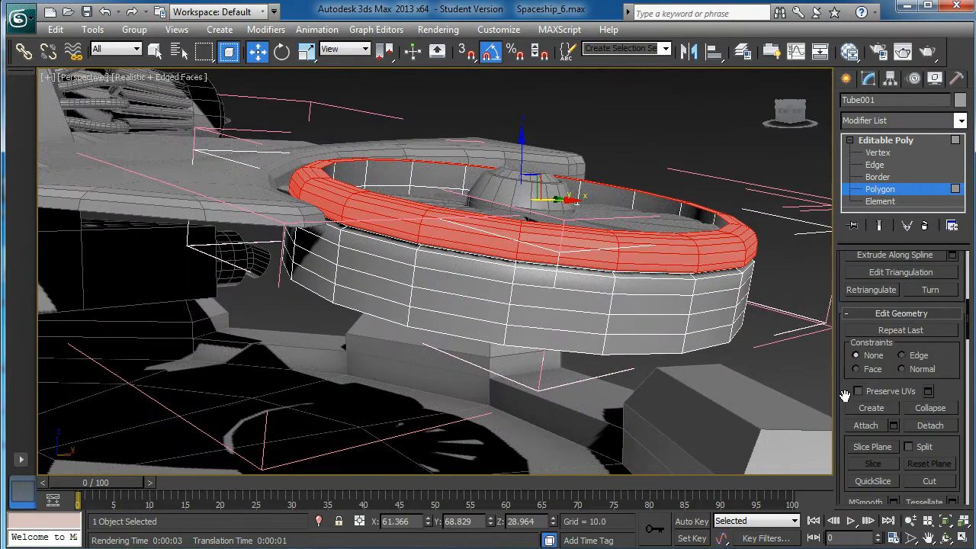
{"action": "left_click_drag", "start_coordinate": [846, 397], "coordinate": [877, 150]}
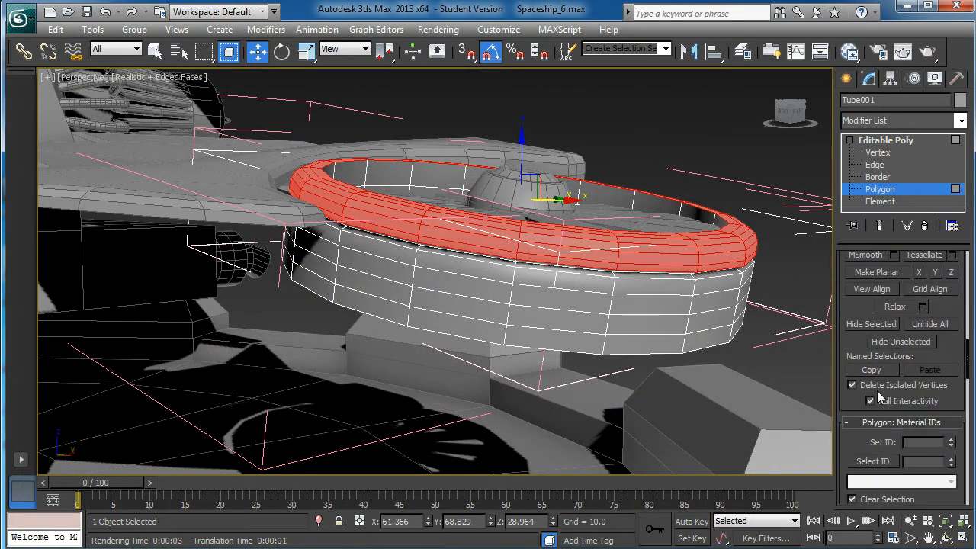
{"action": "left_click_drag", "start_coordinate": [851, 448], "coordinate": [849, 264]}
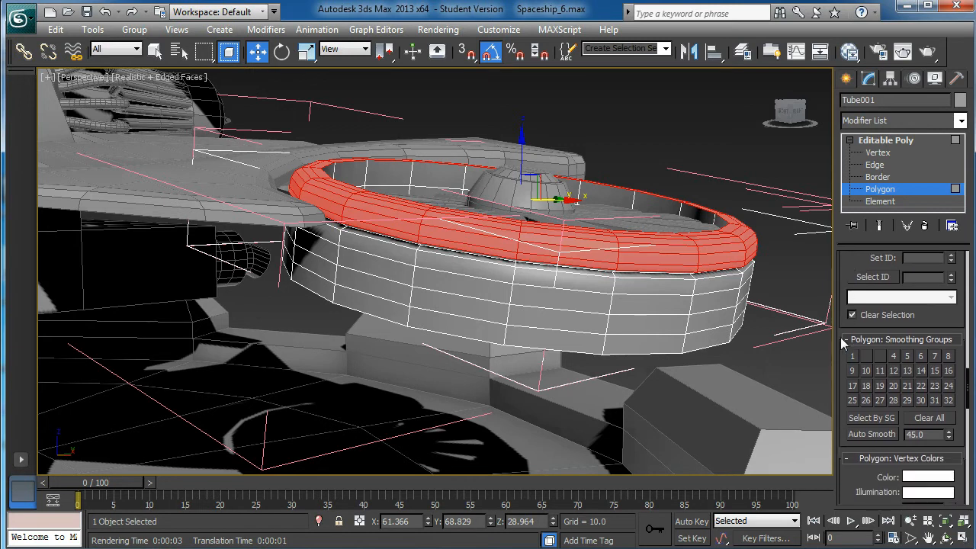
{"action": "left_click", "coordinate": [917, 421]}
Assign smoothing group 7 to the selected rim polygons, deselect them and hide the edged faces to check the shading
{"action": "middle_click_drag", "start_coordinate": [552, 288], "coordinate": [551, 262], "text": "alt"}
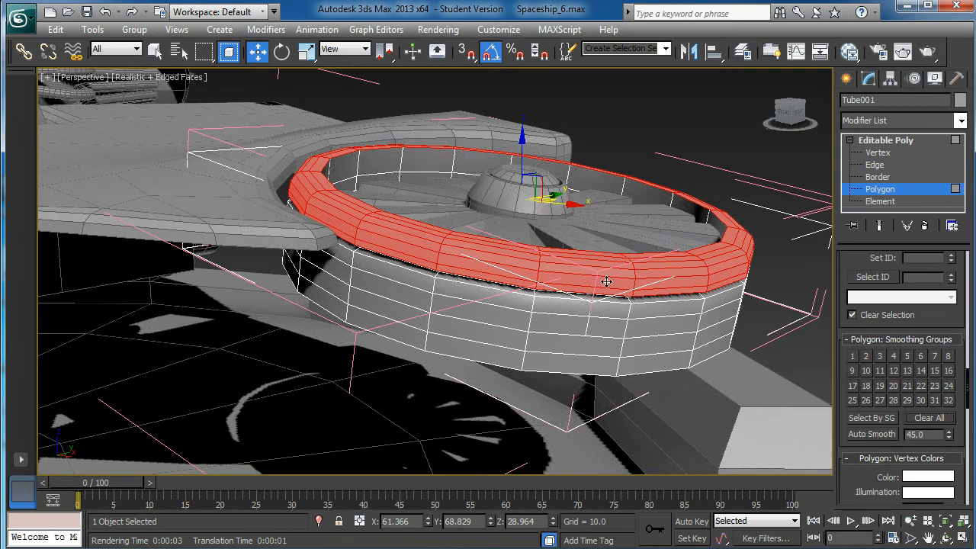
{"action": "middle_click_drag", "start_coordinate": [688, 274], "coordinate": [689, 291], "text": "alt"}
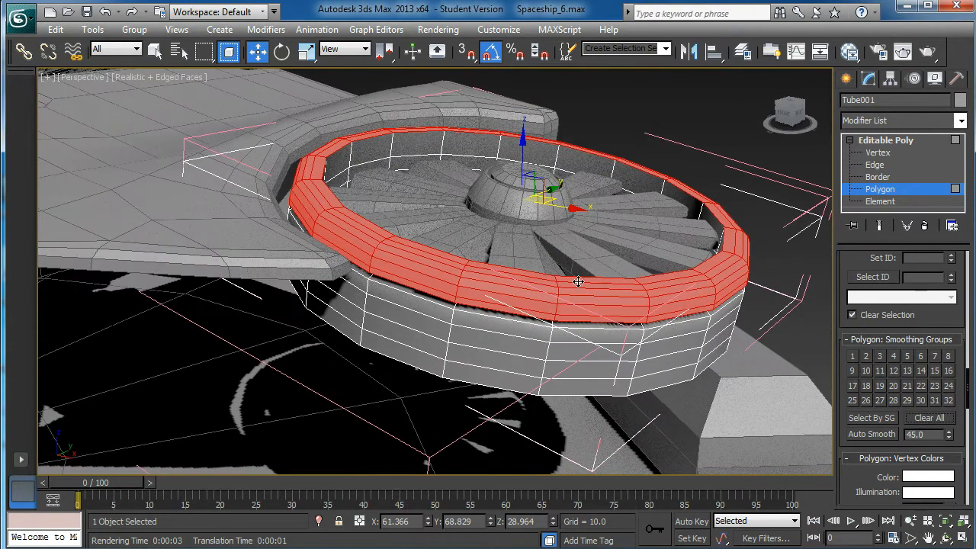
{"action": "middle_click_drag", "start_coordinate": [700, 258], "coordinate": [685, 283], "text": "alt"}
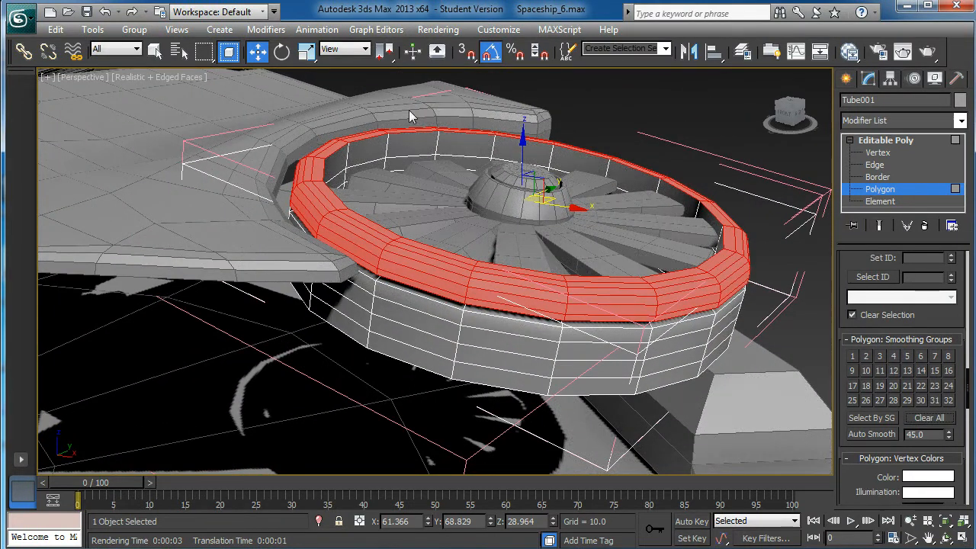
{"action": "left_click", "coordinate": [934, 356]}
{"action": "left_click", "coordinate": [721, 112]}
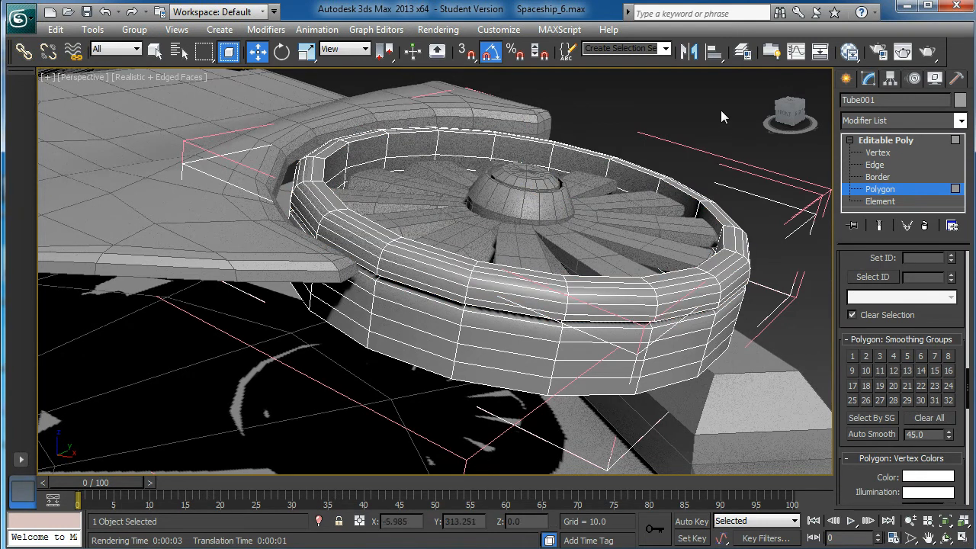
{"action": "middle_click_drag", "start_coordinate": [695, 213], "coordinate": [696, 237], "text": "alt"}
{"action": "key", "text": "F4"}
{"action": "middle_click_drag", "start_coordinate": [663, 322], "coordinate": [644, 308], "text": "alt"}
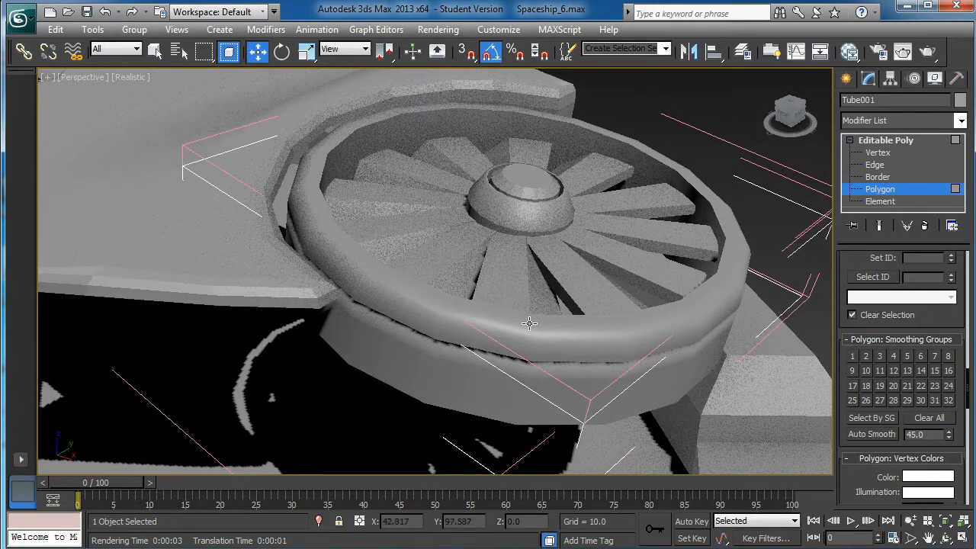
Undo the smoothing group changes and the rim loop selections on the fan ring
{"action": "key", "text": "ctrl+z"}
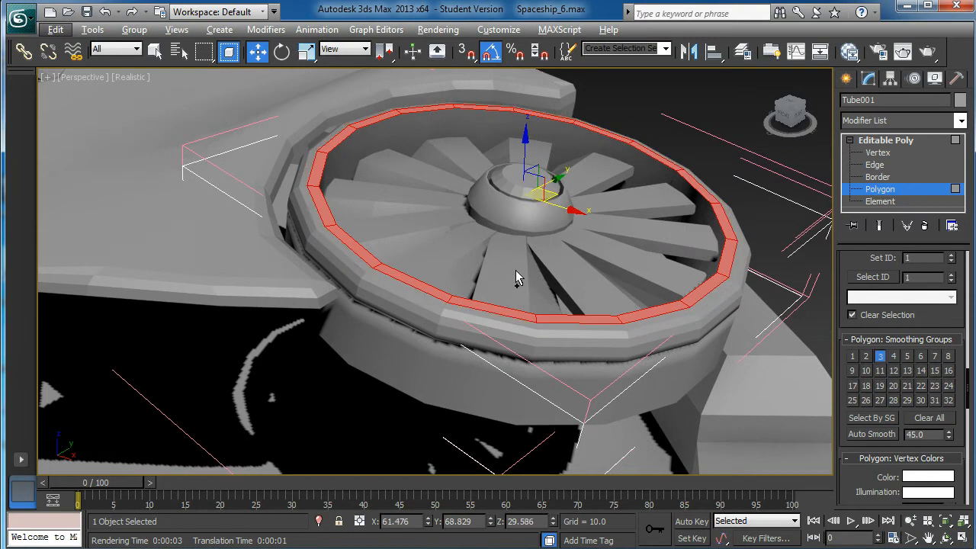
{"action": "key", "text": "ctrl+z"}
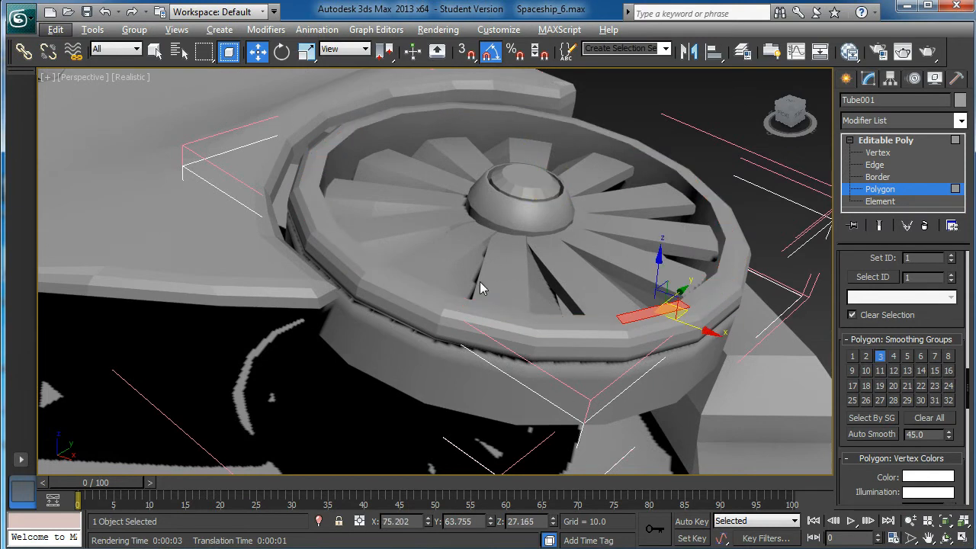
Leave polygon editing on the fan ring and select the air intake body behind the cockpit roof
{"action": "scroll", "coordinate": [376, 176], "scroll_direction": "up", "scroll_amount": 10}
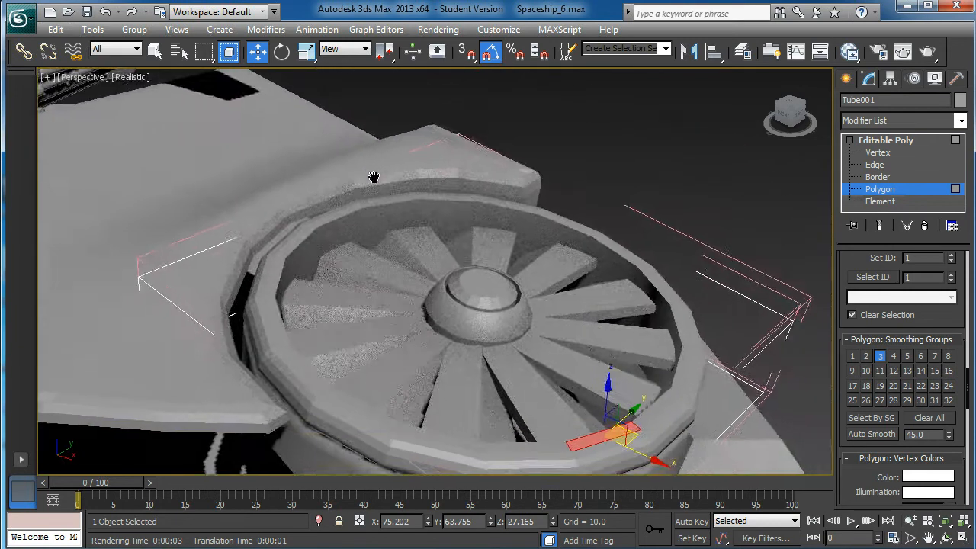
{"action": "scroll", "coordinate": [371, 193], "scroll_direction": "down", "scroll_amount": 6}
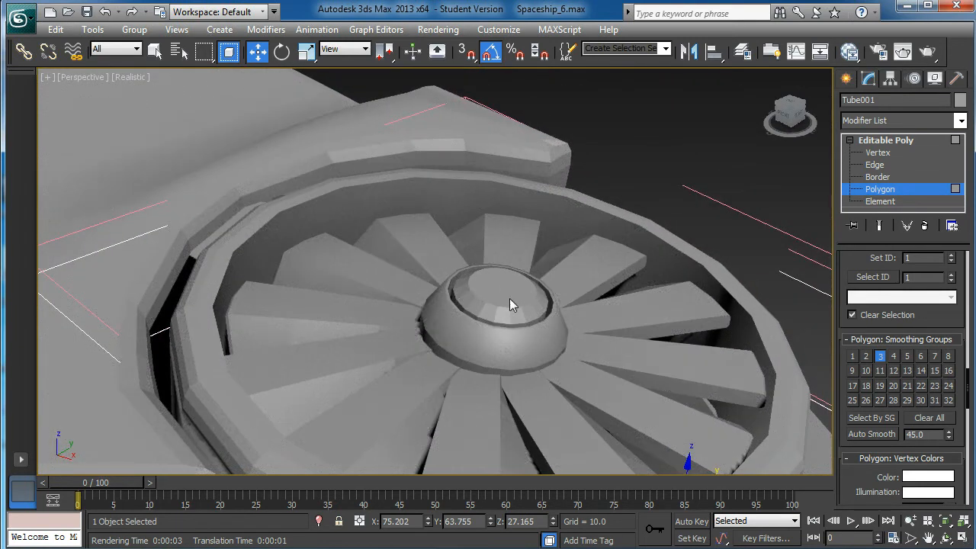
{"action": "mouse_move", "coordinate": [509, 315]}
{"action": "middle_mouse_down", "text": "alt"}
{"action": "mouse_move", "coordinate": [459, 329]}
{"action": "mouse_move", "coordinate": [465, 313]}
{"action": "middle_mouse_up", "text": "alt"}
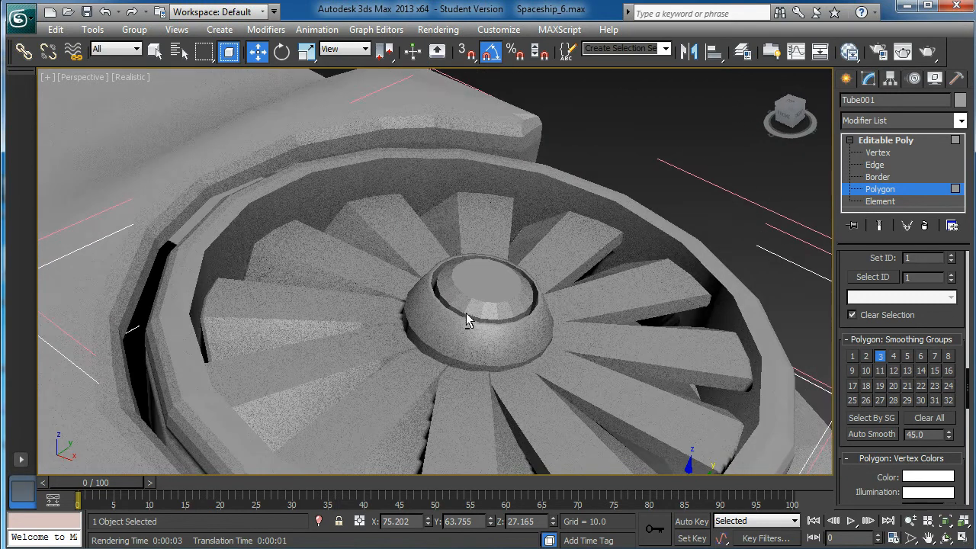
{"action": "scroll", "coordinate": [466, 311], "scroll_direction": "down", "scroll_amount": 5}
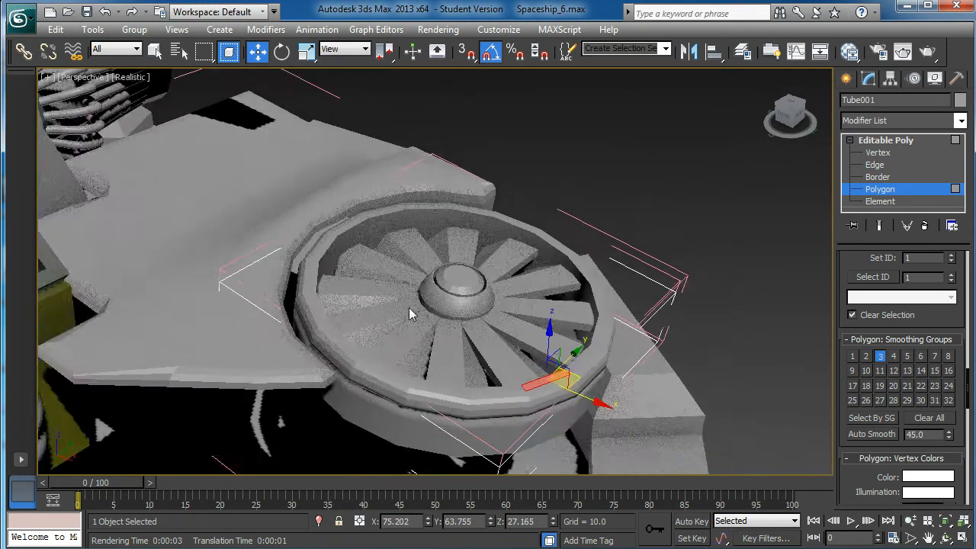
{"action": "middle_click_drag", "start_coordinate": [408, 420], "coordinate": [616, 379]}
{"action": "middle_click_drag", "start_coordinate": [491, 280], "coordinate": [538, 331]}
{"action": "scroll", "coordinate": [400, 296], "scroll_direction": "down", "scroll_amount": 3}
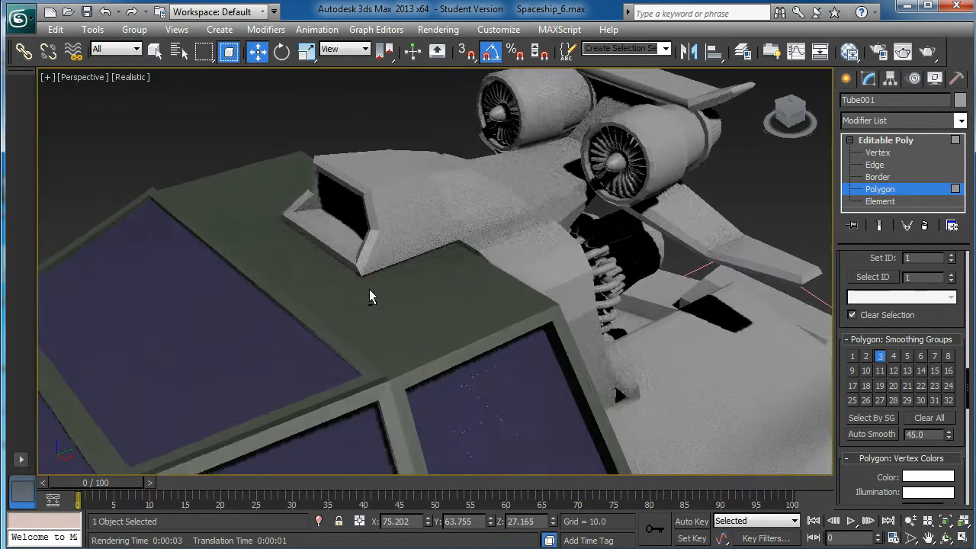
{"action": "left_click", "coordinate": [382, 249]}
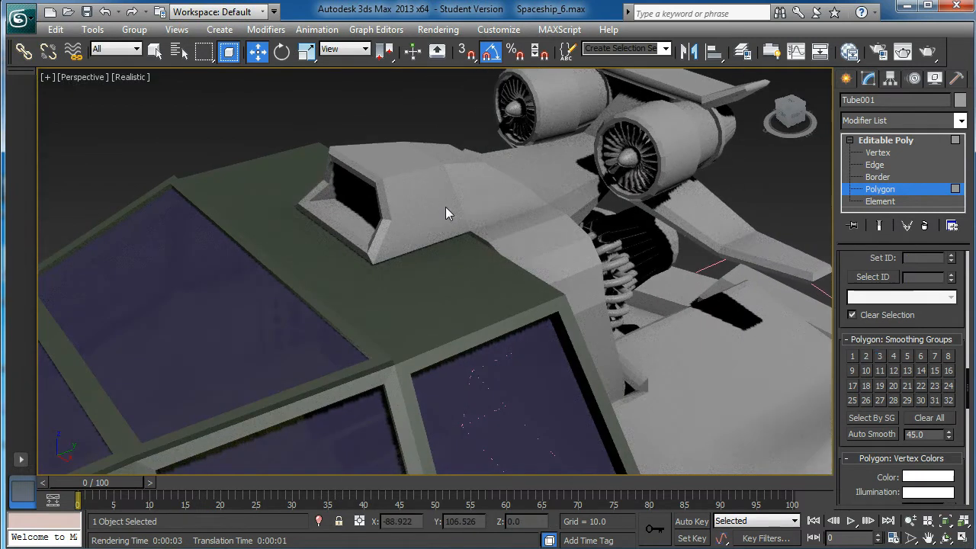
{"action": "left_click", "coordinate": [877, 143]}
{"action": "left_click", "coordinate": [343, 197]}
{"action": "scroll", "coordinate": [450, 225], "scroll_direction": "down", "scroll_amount": 3}
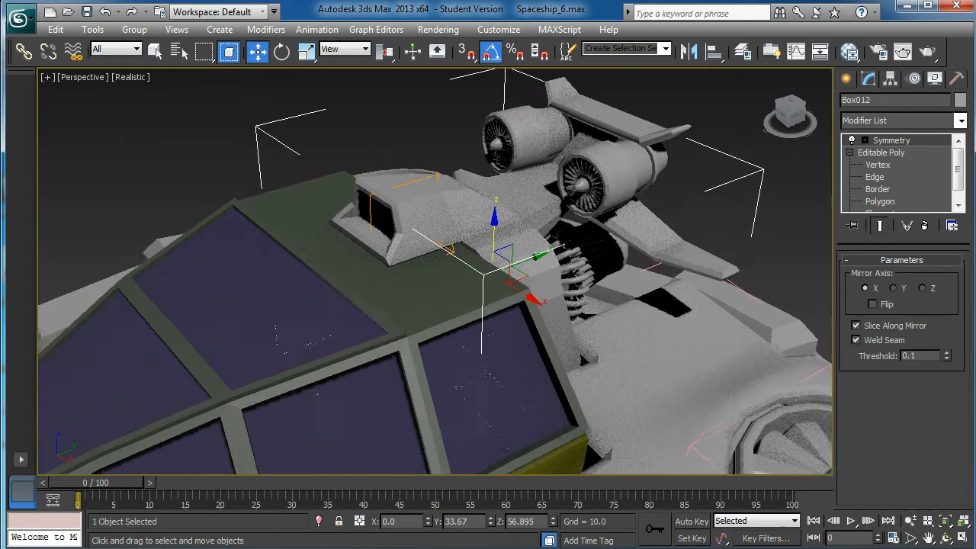
Run a test render of the perspective view and close the render window
{"action": "left_click", "coordinate": [926, 51]}
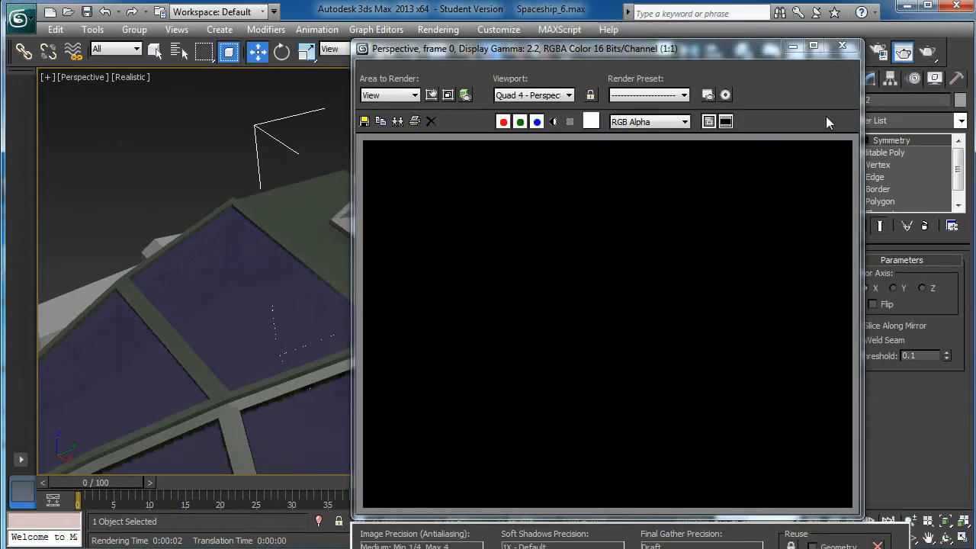
{"action": "left_click", "coordinate": [842, 47]}
Examine the shape and shading of the air intake body behind the cockpit from several close angles
{"action": "middle_click_drag", "start_coordinate": [577, 229], "coordinate": [592, 279]}
{"action": "scroll", "coordinate": [591, 279], "scroll_direction": "up", "scroll_amount": 2}
{"action": "middle_click_drag", "start_coordinate": [638, 256], "coordinate": [581, 253]}
{"action": "middle_click_drag", "start_coordinate": [484, 302], "coordinate": [505, 305], "text": "alt"}
{"action": "scroll", "coordinate": [454, 283], "scroll_direction": "up", "scroll_amount": 4}
{"action": "scroll", "coordinate": [499, 319], "scroll_direction": "down", "scroll_amount": 4}
{"action": "scroll", "coordinate": [553, 364], "scroll_direction": "up", "scroll_amount": 2}
{"action": "middle_click_drag", "start_coordinate": [531, 355], "coordinate": [492, 347], "text": "alt"}
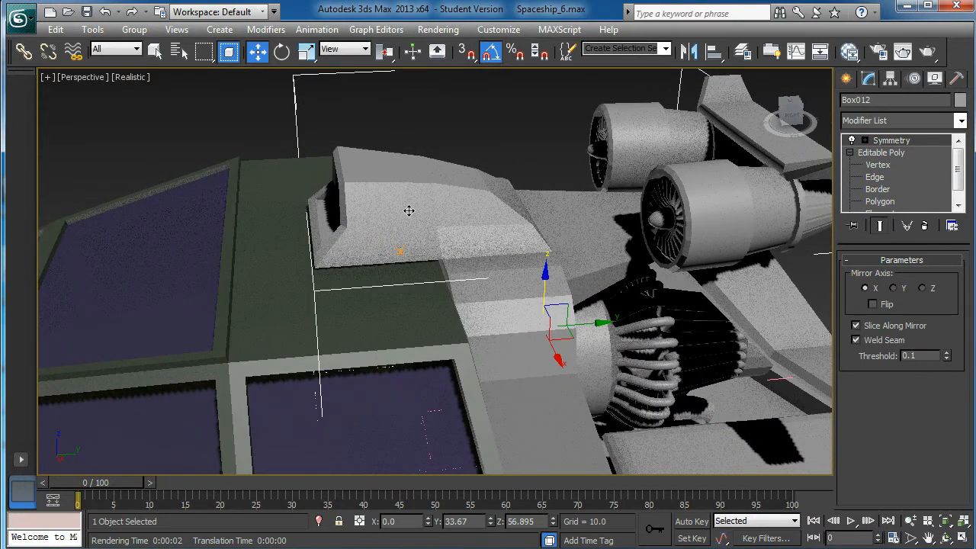
{"action": "middle_click_drag", "start_coordinate": [422, 207], "coordinate": [425, 223], "text": "alt"}
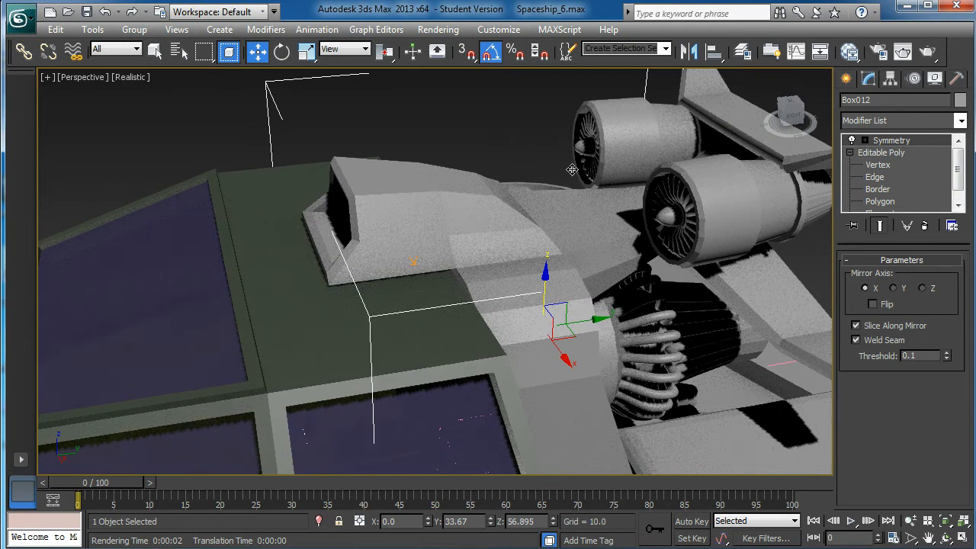
Collapse the air intake body's Symmetry modifier into its editable poly
{"action": "right_click", "coordinate": [894, 144]}
{"action": "left_click", "coordinate": [935, 297]}
{"action": "left_click", "coordinate": [560, 327]}
{"action": "middle_click_drag", "start_coordinate": [557, 327], "coordinate": [461, 276], "text": "alt"}
Assign smoothing group 2 to the five stepped polygons of the intake body's curved panel running down beside the cockpit
{"action": "left_click", "coordinate": [850, 141]}
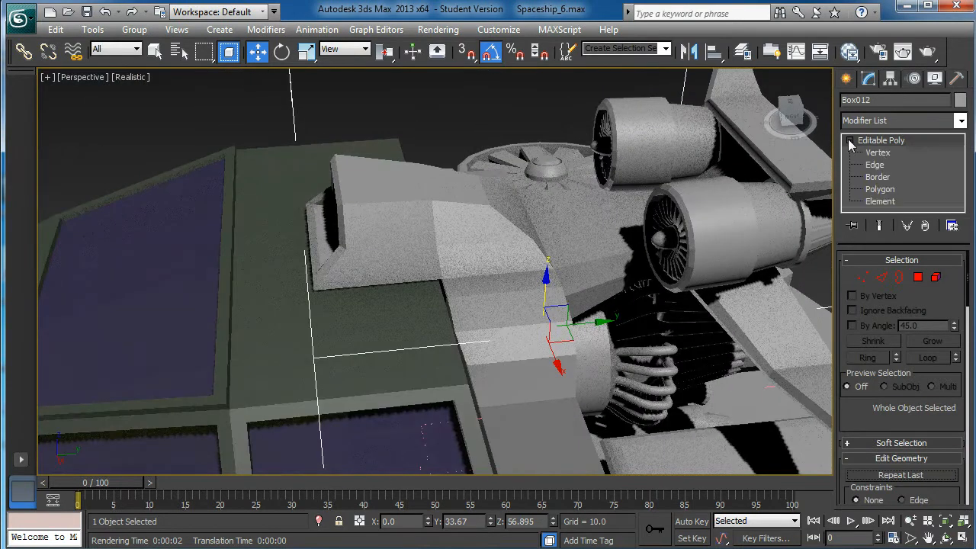
{"action": "left_click", "coordinate": [886, 192]}
{"action": "middle_click_drag", "start_coordinate": [565, 305], "coordinate": [553, 270]}
{"action": "left_click", "coordinate": [521, 339]}
{"action": "left_click", "coordinate": [458, 219], "text": "ctrl"}
{"action": "left_click", "coordinate": [445, 177], "text": "ctrl"}
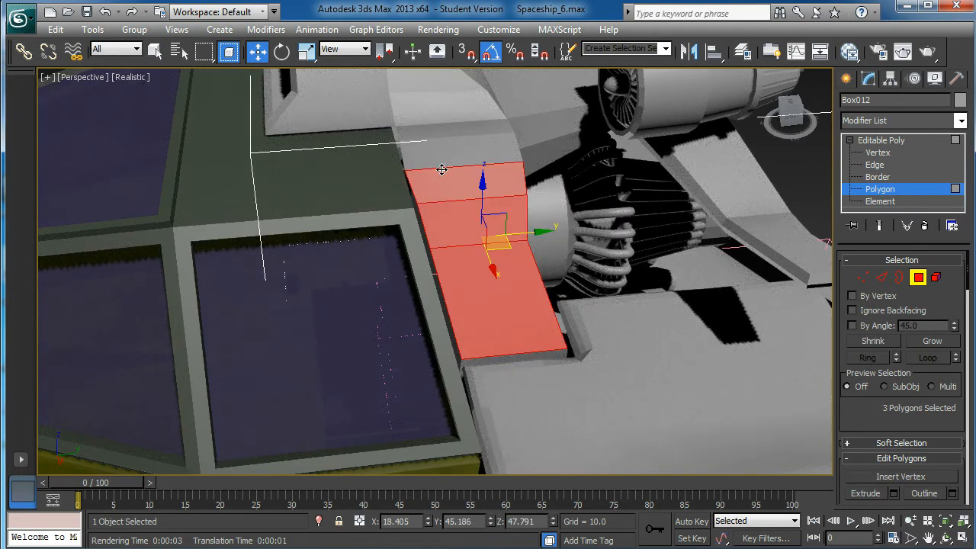
{"action": "middle_click_drag", "start_coordinate": [452, 205], "coordinate": [435, 159], "text": "alt"}
{"action": "left_click", "coordinate": [434, 144], "text": "ctrl"}
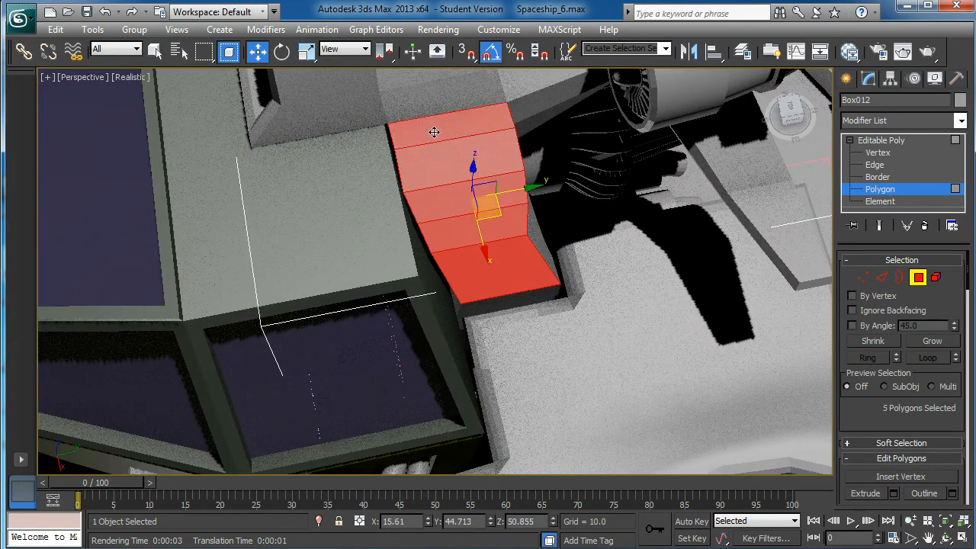
{"action": "left_click", "coordinate": [439, 135], "text": "ctrl"}
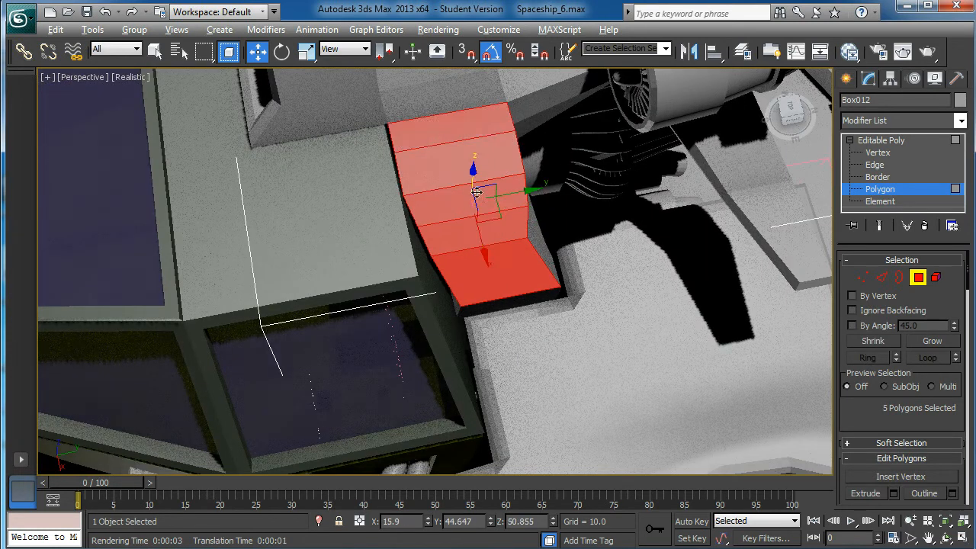
{"action": "middle_click_drag", "start_coordinate": [439, 136], "coordinate": [476, 143], "text": "alt"}
{"action": "scroll", "coordinate": [847, 414], "scroll_direction": "down", "scroll_amount": 5}
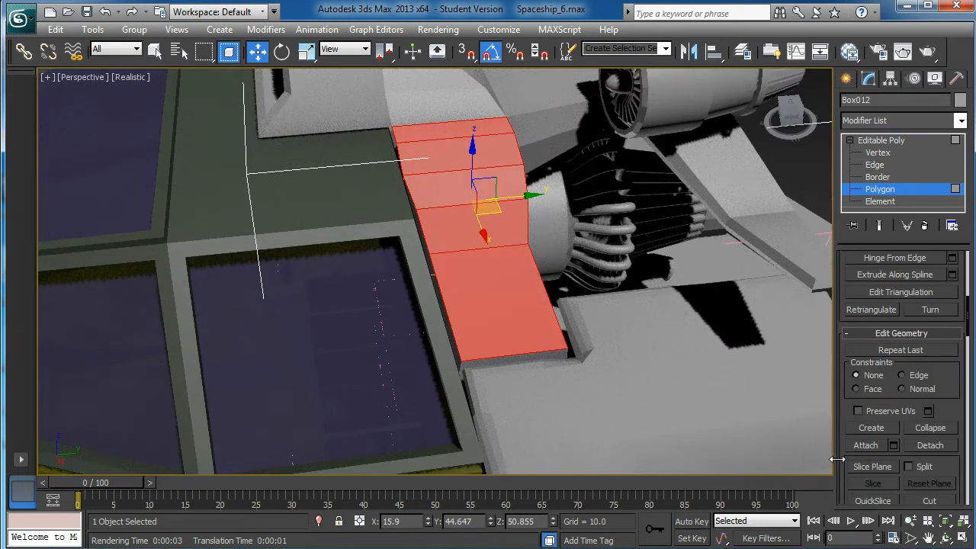
{"action": "left_click_drag", "start_coordinate": [839, 430], "coordinate": [841, 185]}
{"action": "left_click_drag", "start_coordinate": [852, 463], "coordinate": [848, 239]}
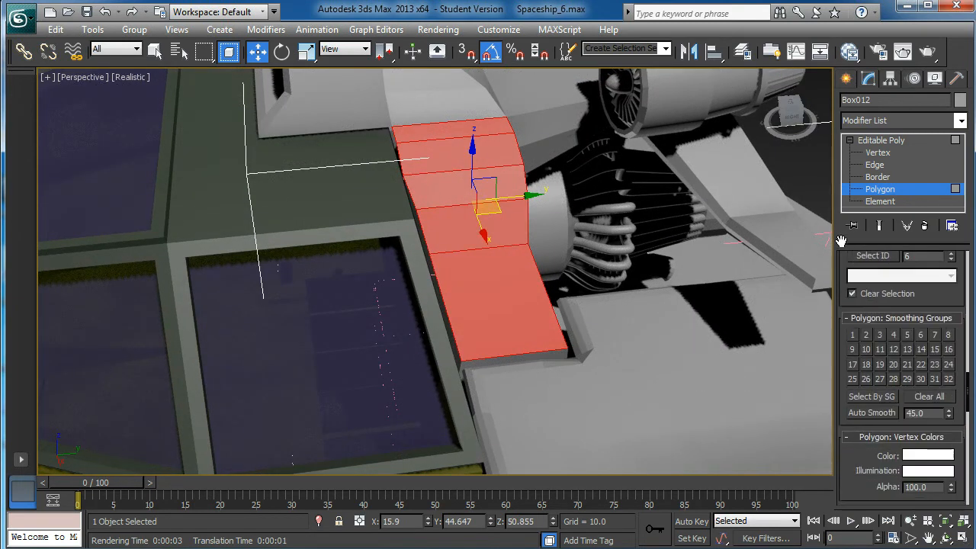
{"action": "left_click", "coordinate": [866, 333]}
Assign smoothing group 1 to the four polygons on the intake hood's side above the smoothed curved panel
{"action": "mouse_move", "coordinate": [424, 187]}
{"action": "middle_mouse_down", "text": "alt"}
{"action": "mouse_move", "coordinate": [411, 238]}
{"action": "mouse_move", "coordinate": [439, 297]}
{"action": "middle_mouse_up", "text": "alt"}
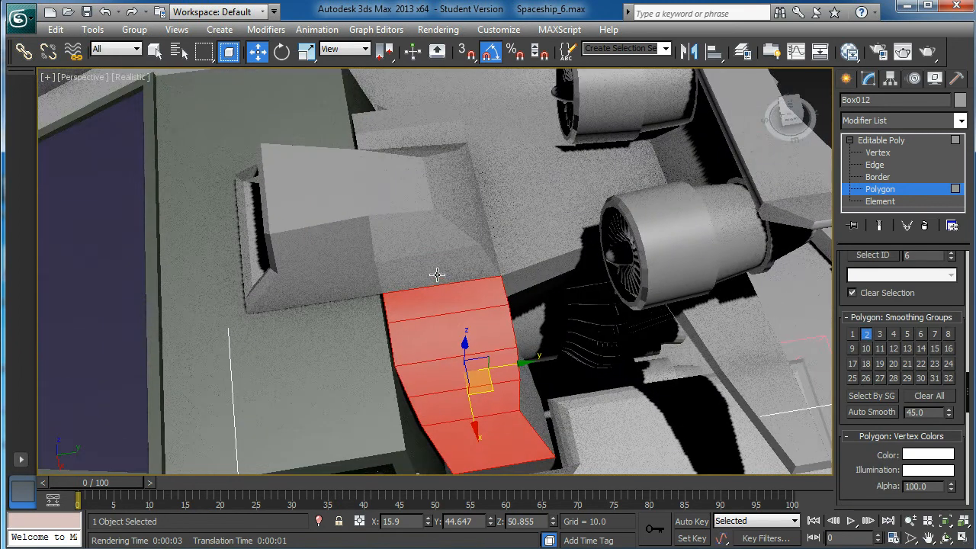
{"action": "left_click", "coordinate": [436, 276]}
{"action": "left_click", "coordinate": [388, 233], "text": "ctrl"}
{"action": "left_click", "coordinate": [315, 247], "text": "ctrl"}
{"action": "left_click", "coordinate": [300, 280], "text": "ctrl"}
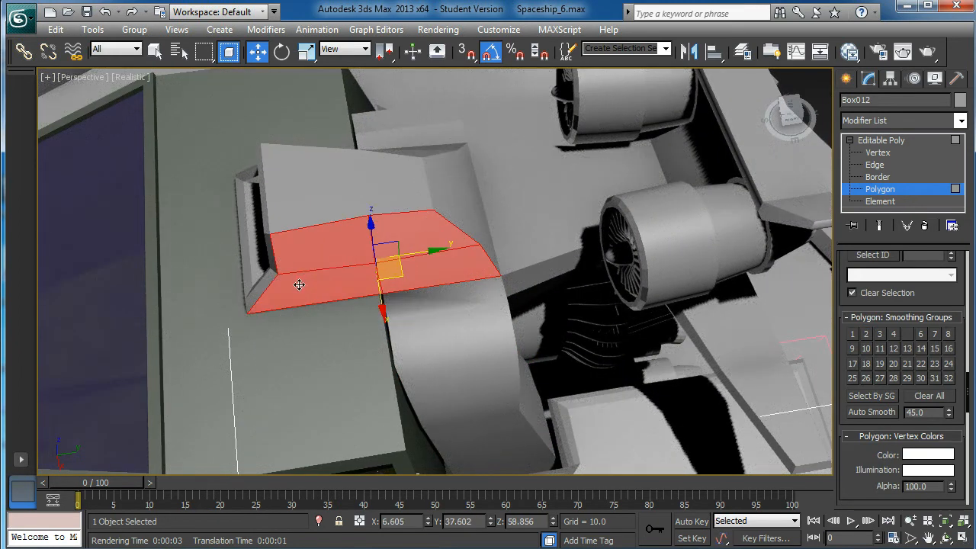
{"action": "left_click", "coordinate": [853, 335]}
Clear the smoothing groups of the polygons on the intake hood's sloping rear and assign them smoothing group 1
{"action": "middle_click_drag", "start_coordinate": [424, 191], "coordinate": [335, 178], "text": "alt"}
{"action": "left_click", "coordinate": [727, 98]}
{"action": "middle_click_drag", "start_coordinate": [727, 97], "coordinate": [778, 102], "text": "alt"}
{"action": "middle_click_drag", "start_coordinate": [711, 182], "coordinate": [506, 178], "text": "alt"}
{"action": "middle_click_drag", "start_coordinate": [538, 265], "coordinate": [517, 222], "text": "alt"}
{"action": "left_click", "coordinate": [517, 222]}
{"action": "left_click", "coordinate": [540, 156], "text": "ctrl"}
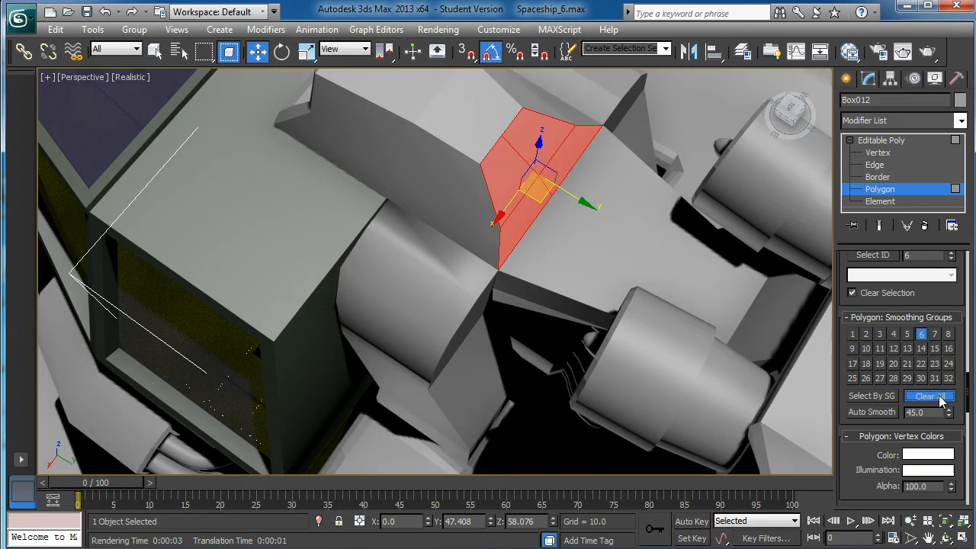
{"action": "left_click", "coordinate": [940, 402]}
{"action": "left_click", "coordinate": [852, 333]}
Assign smoothing group 2 to the four polygons on top of the intake hood
{"action": "middle_click_drag", "start_coordinate": [568, 242], "coordinate": [516, 223], "text": "alt"}
{"action": "scroll", "coordinate": [642, 126], "scroll_direction": "up", "scroll_amount": 6}
{"action": "scroll", "coordinate": [637, 154], "scroll_direction": "down", "scroll_amount": 6}
{"action": "left_click", "coordinate": [596, 181]}
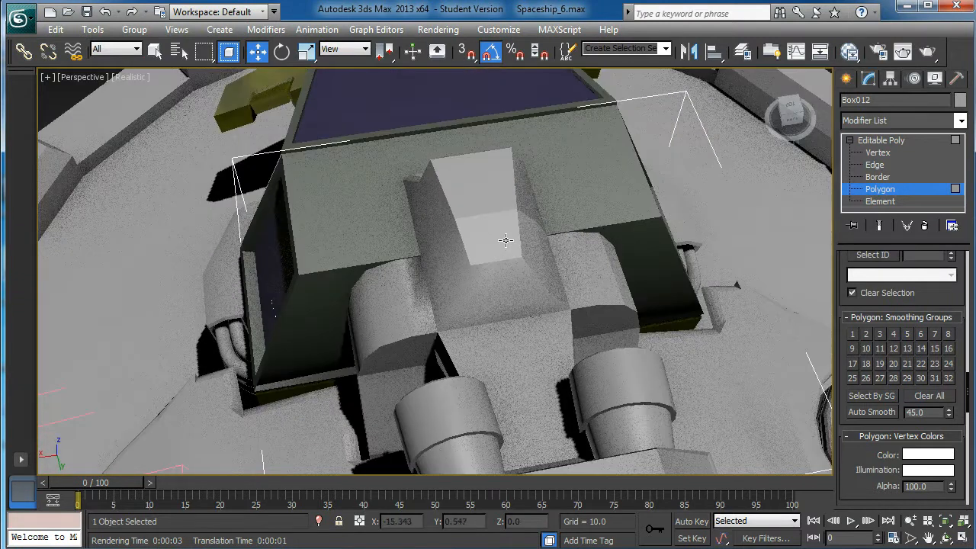
{"action": "left_click", "coordinate": [505, 240]}
{"action": "left_click", "coordinate": [495, 194], "text": "ctrl"}
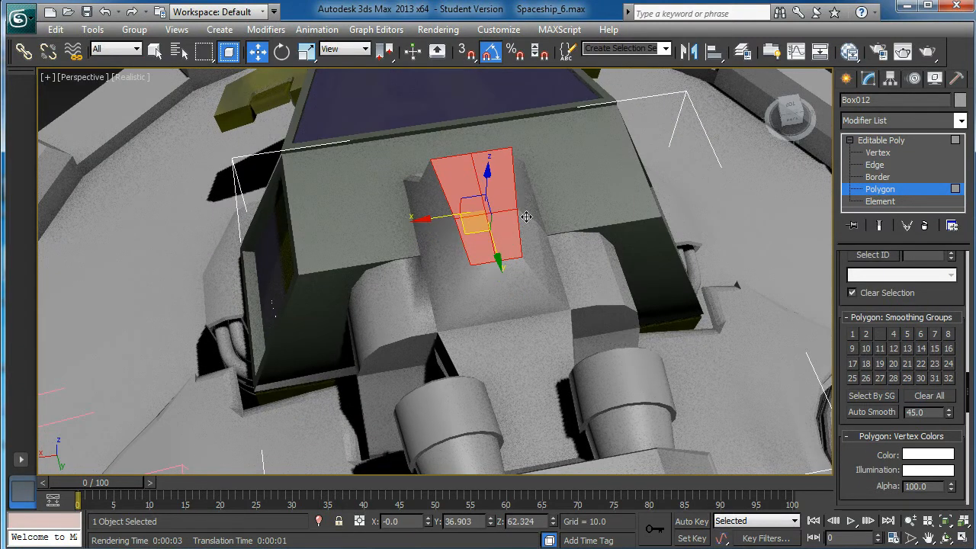
{"action": "left_click", "coordinate": [866, 334]}
Assign smoothing group 2 to the four polygons on the intake hood's opposite side, and clear the selection
{"action": "middle_click_drag", "start_coordinate": [424, 255], "coordinate": [660, 134], "text": "alt"}
{"action": "left_click", "coordinate": [662, 129]}
{"action": "middle_click_drag", "start_coordinate": [634, 171], "coordinate": [450, 204], "text": "alt"}
{"action": "middle_click_drag", "start_coordinate": [576, 290], "coordinate": [427, 289], "text": "alt"}
{"action": "scroll", "coordinate": [492, 291], "scroll_direction": "up", "scroll_amount": 4}
{"action": "middle_click_drag", "start_coordinate": [492, 291], "coordinate": [501, 350], "text": "alt"}
{"action": "left_click", "coordinate": [500, 349]}
{"action": "left_click", "coordinate": [526, 309], "text": "ctrl"}
{"action": "left_click", "coordinate": [587, 309], "text": "ctrl"}
{"action": "left_click", "coordinate": [651, 359], "text": "ctrl"}
{"action": "middle_click_drag", "start_coordinate": [650, 360], "coordinate": [793, 369], "text": "alt"}
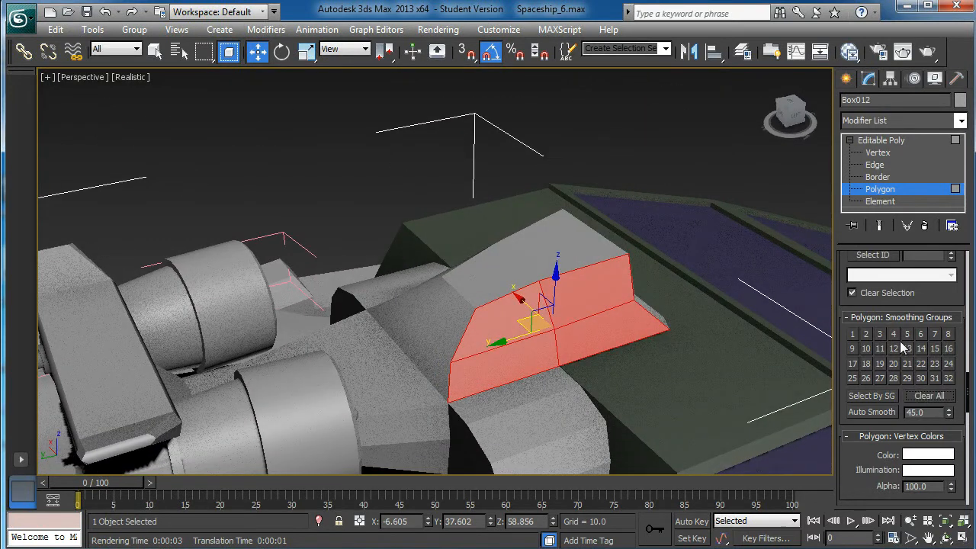
{"action": "left_click", "coordinate": [866, 336]}
{"action": "left_click", "coordinate": [729, 140]}
Examine the whole spaceship on its platform from several angles
{"action": "middle_click_drag", "start_coordinate": [636, 199], "coordinate": [512, 168], "text": "alt"}
{"action": "middle_click_drag", "start_coordinate": [351, 331], "coordinate": [357, 335], "text": "alt"}
{"action": "scroll", "coordinate": [329, 390], "scroll_direction": "down", "scroll_amount": 3}
{"action": "middle_click_drag", "start_coordinate": [329, 389], "coordinate": [499, 361]}
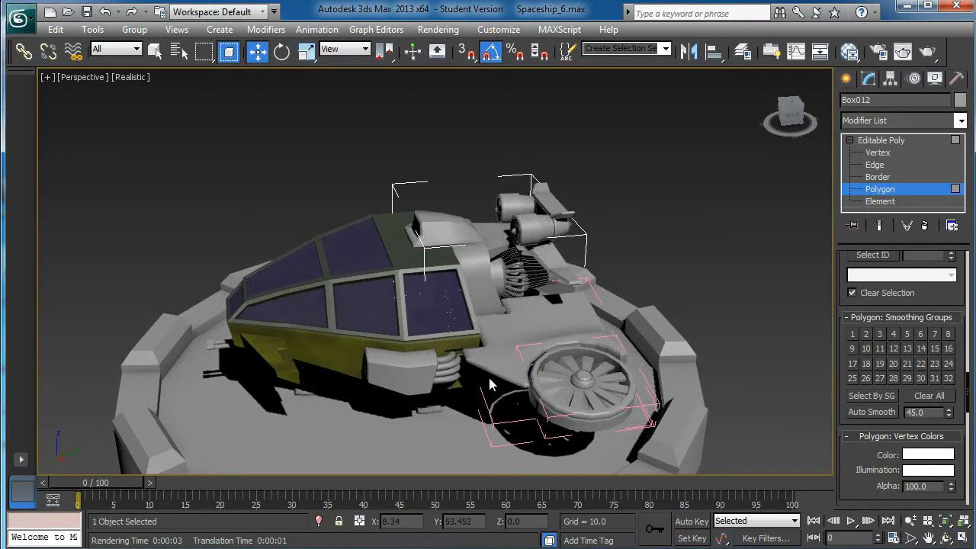
{"action": "middle_click_drag", "start_coordinate": [485, 384], "coordinate": [486, 361], "text": "alt"}
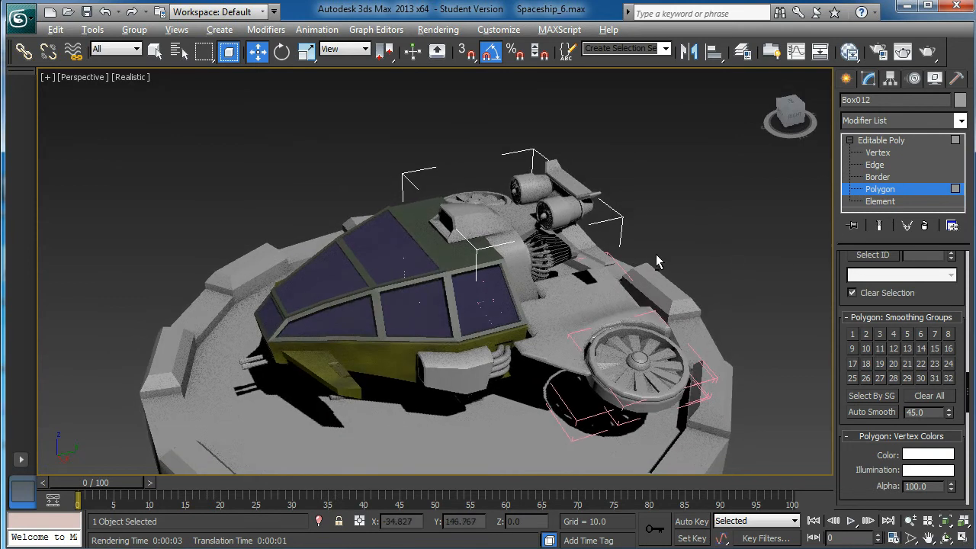
{"action": "mouse_move", "coordinate": [570, 281]}
{"action": "middle_mouse_down", "text": "alt"}
{"action": "mouse_move", "coordinate": [581, 235]}
{"action": "mouse_move", "coordinate": [577, 250]}
{"action": "middle_mouse_up", "text": "alt"}
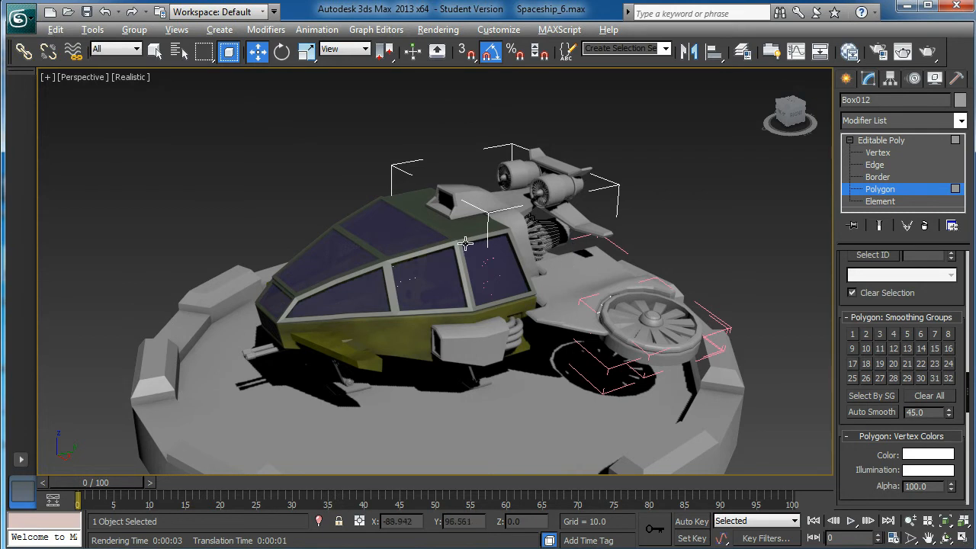
{"action": "middle_click_drag", "start_coordinate": [497, 192], "coordinate": [491, 191], "text": "alt"}
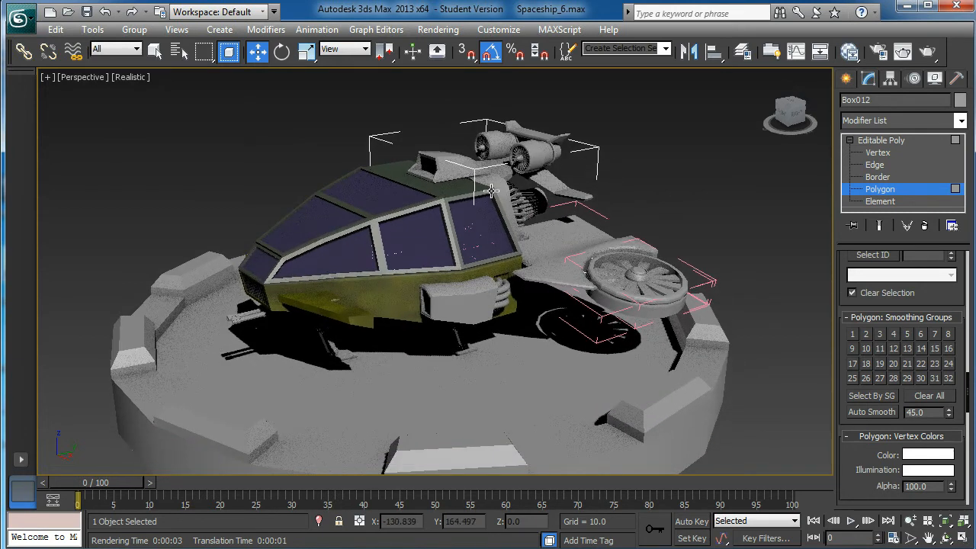
{"action": "middle_click_drag", "start_coordinate": [518, 245], "coordinate": [512, 260], "text": "alt"}
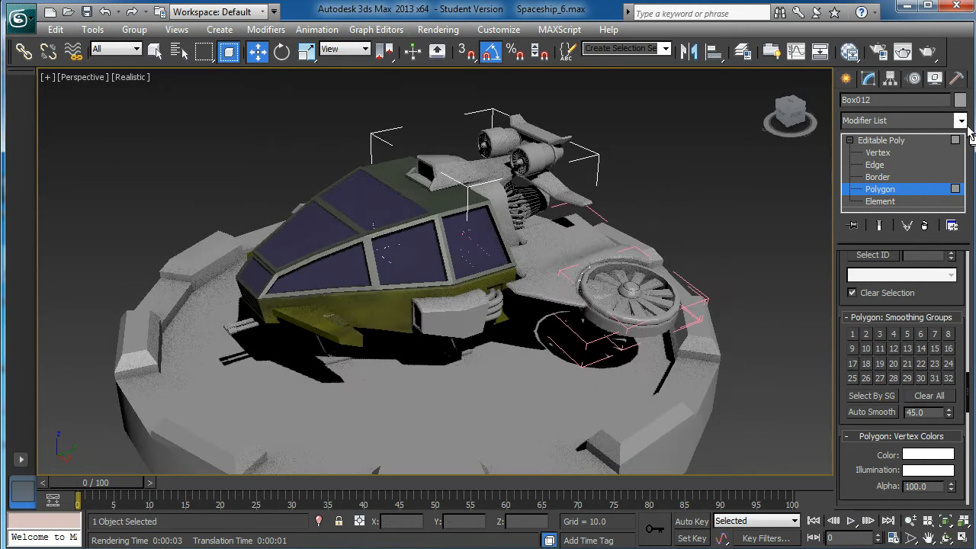
Start creating a Daylight system, accepting the recommended mr Photographic Exposure Control at EV 15
{"action": "left_click", "coordinate": [842, 80]}
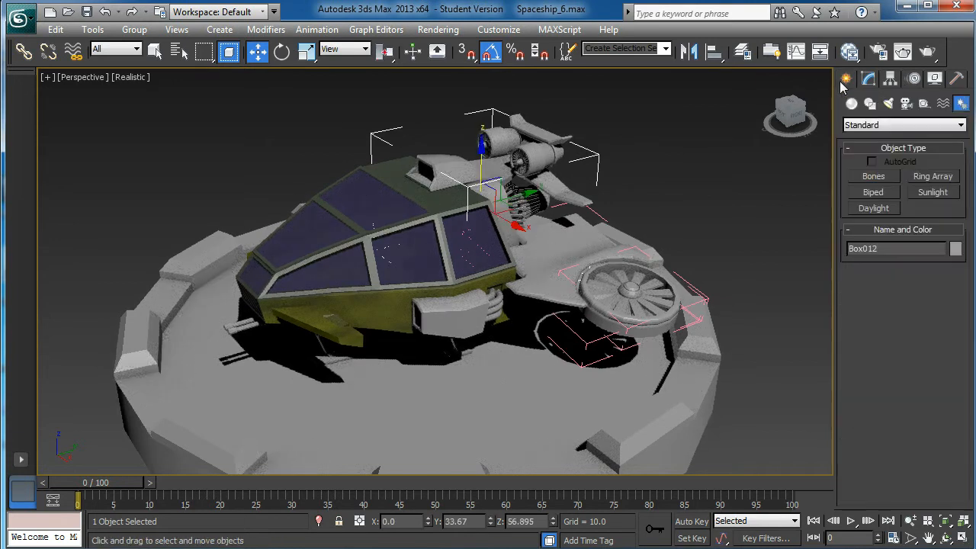
{"action": "left_click", "coordinate": [872, 208]}
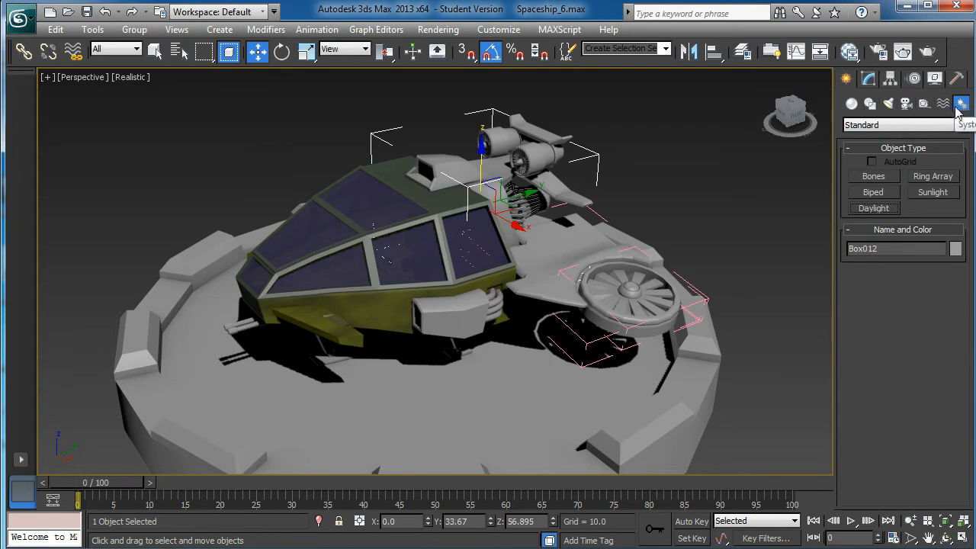
{"action": "left_click", "coordinate": [876, 209]}
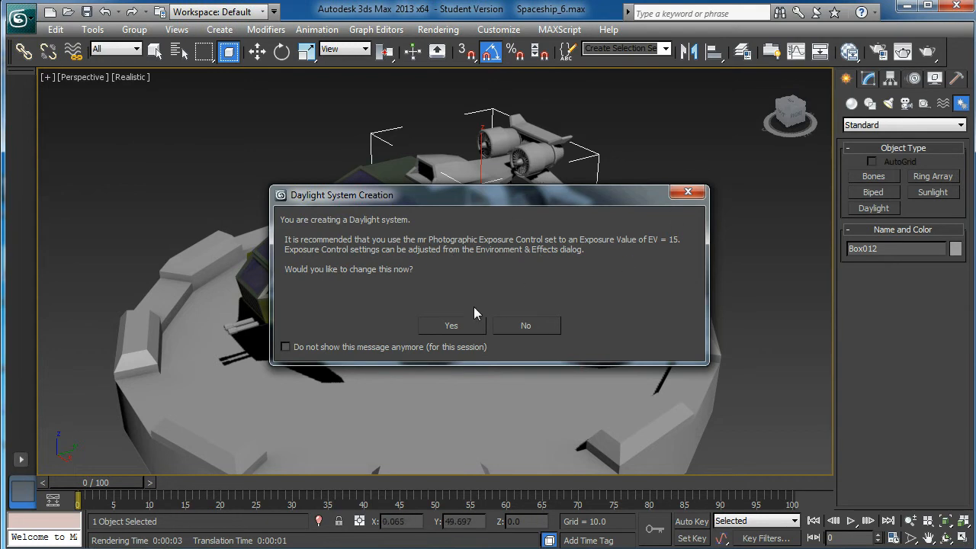
{"action": "left_click", "coordinate": [451, 326]}
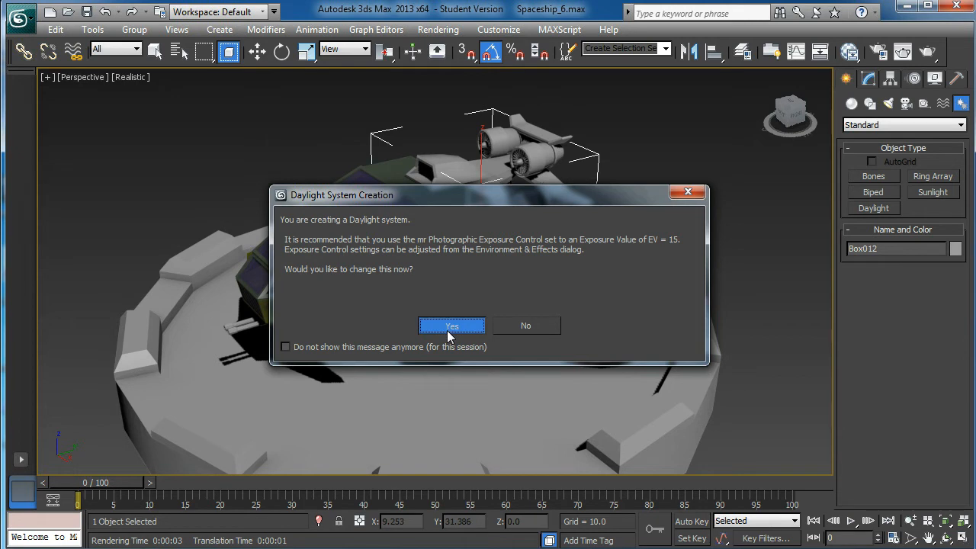
{"action": "left_click", "coordinate": [450, 326]}
Place the daylight system's compass and sun at the spaceship in the Top view, and return to the maximized perspective view
{"action": "key", "text": "alt+w"}
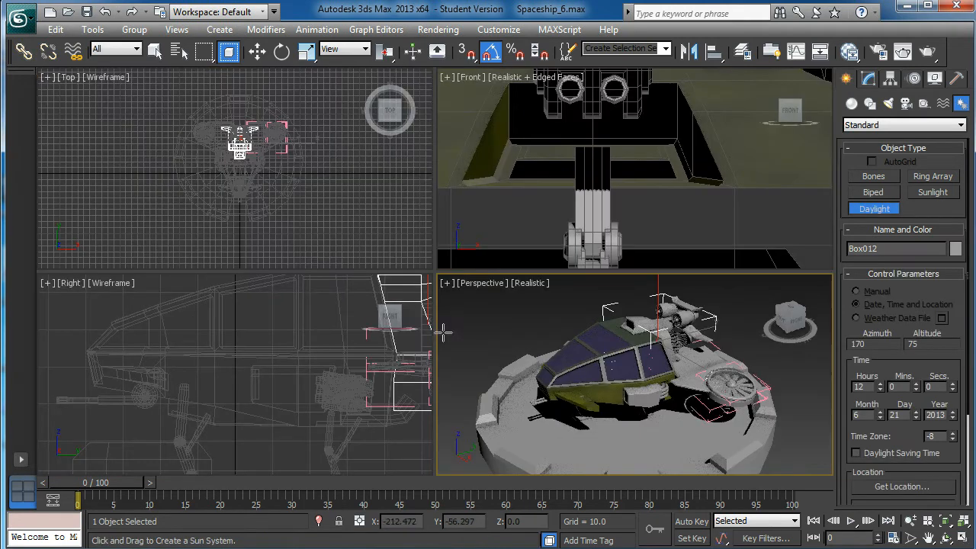
{"action": "scroll", "coordinate": [305, 227], "scroll_direction": "down", "scroll_amount": 3}
{"action": "scroll", "coordinate": [280, 189], "scroll_direction": "up", "scroll_amount": 3}
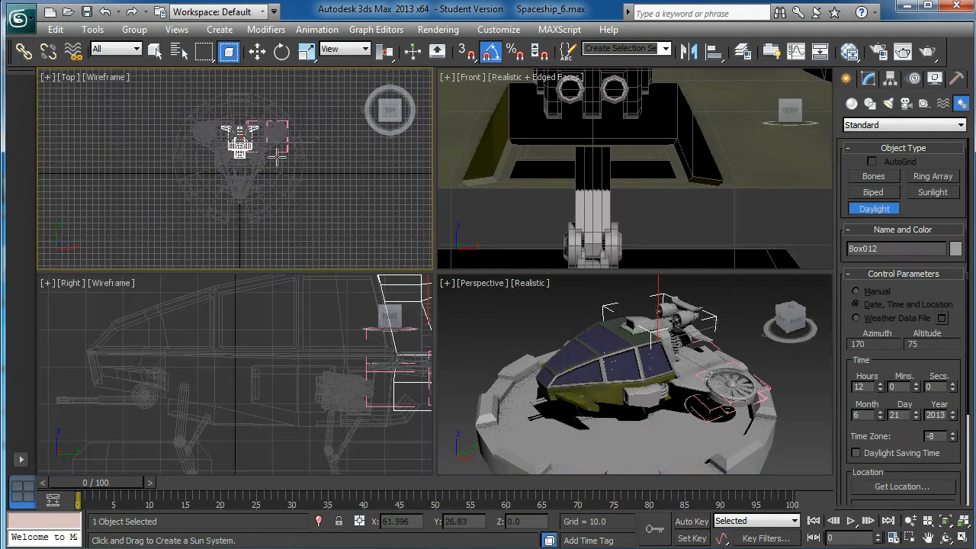
{"action": "left_click_drag", "start_coordinate": [239, 148], "coordinate": [323, 161]}
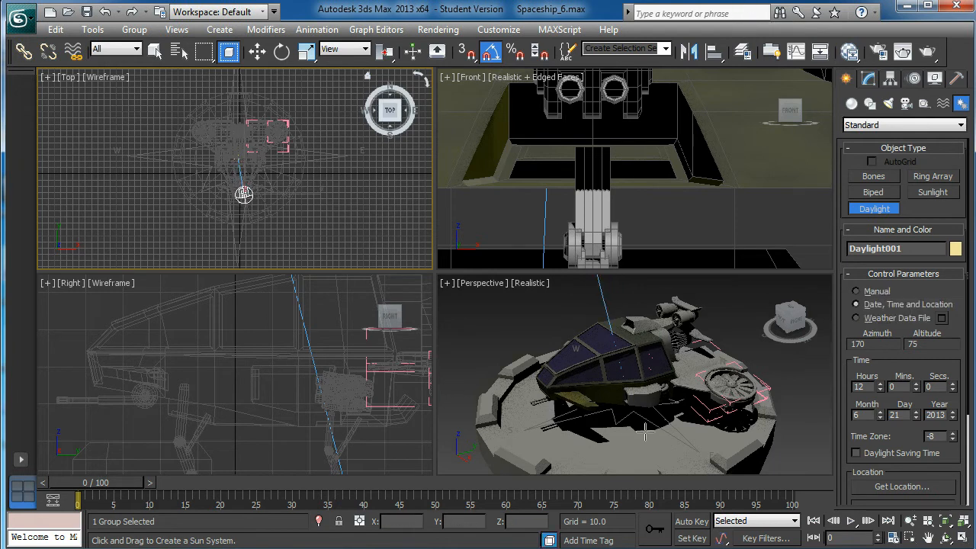
{"action": "right_click", "coordinate": [625, 374]}
{"action": "key", "text": "alt+w"}
Examine the daylight and shadows on the spaceship and platform from several angles
{"action": "middle_click_drag", "start_coordinate": [551, 322], "coordinate": [524, 388], "text": "alt"}
{"action": "scroll", "coordinate": [545, 294], "scroll_direction": "down", "scroll_amount": 2}
{"action": "scroll", "coordinate": [534, 286], "scroll_direction": "up", "scroll_amount": 8}
{"action": "scroll", "coordinate": [522, 257], "scroll_direction": "down", "scroll_amount": 7}
{"action": "middle_click_drag", "start_coordinate": [433, 435], "coordinate": [404, 378], "text": "alt"}
{"action": "middle_click_drag", "start_coordinate": [470, 345], "coordinate": [393, 349]}
{"action": "scroll", "coordinate": [393, 349], "scroll_direction": "down", "scroll_amount": 3}
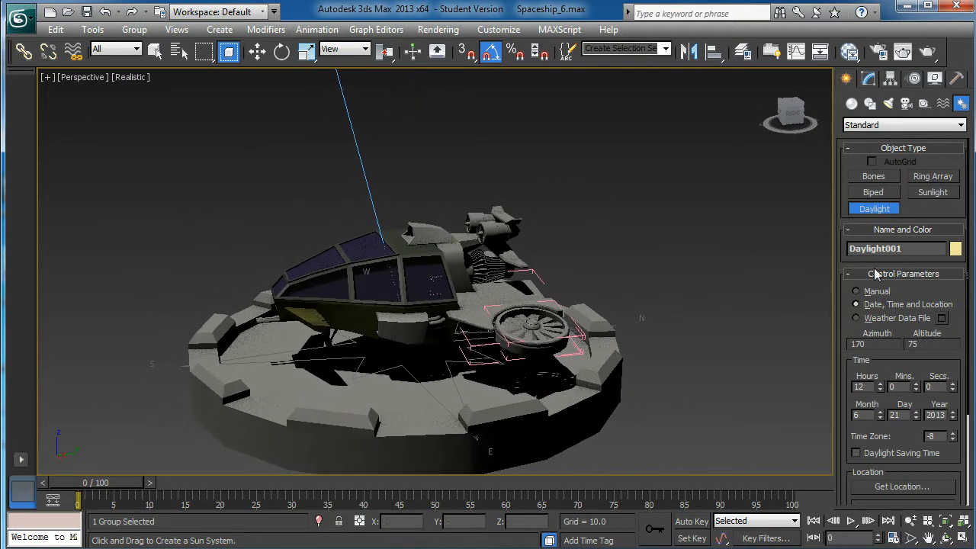
Open the date, time and location setup of the daylight system
{"action": "left_click", "coordinate": [870, 81]}
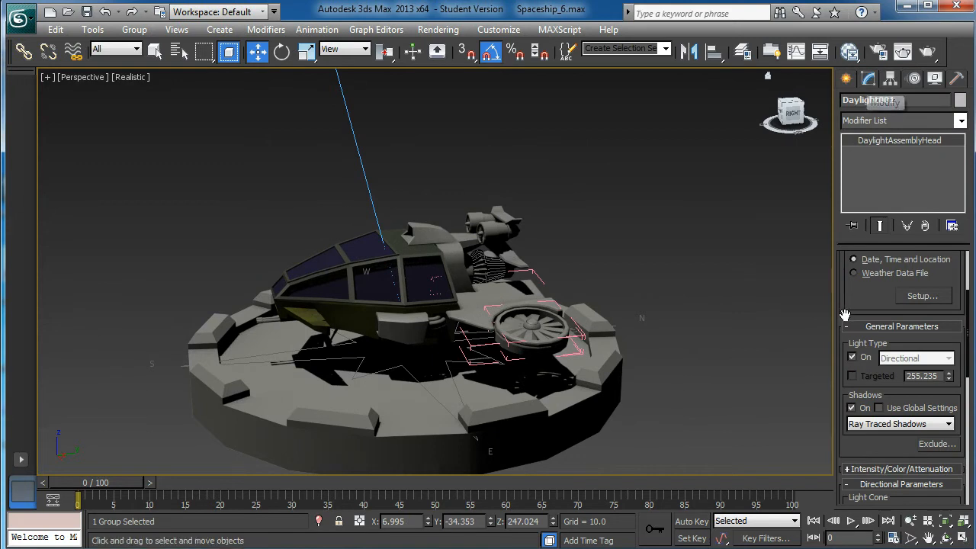
{"action": "scroll", "coordinate": [388, 110], "scroll_direction": "down", "scroll_amount": 4}
{"action": "middle_click_drag", "start_coordinate": [395, 181], "coordinate": [400, 149]}
{"action": "scroll", "coordinate": [421, 231], "scroll_direction": "up", "scroll_amount": 4}
{"action": "middle_click_drag", "start_coordinate": [415, 114], "coordinate": [420, 198]}
{"action": "left_click_drag", "start_coordinate": [869, 306], "coordinate": [922, 348]}
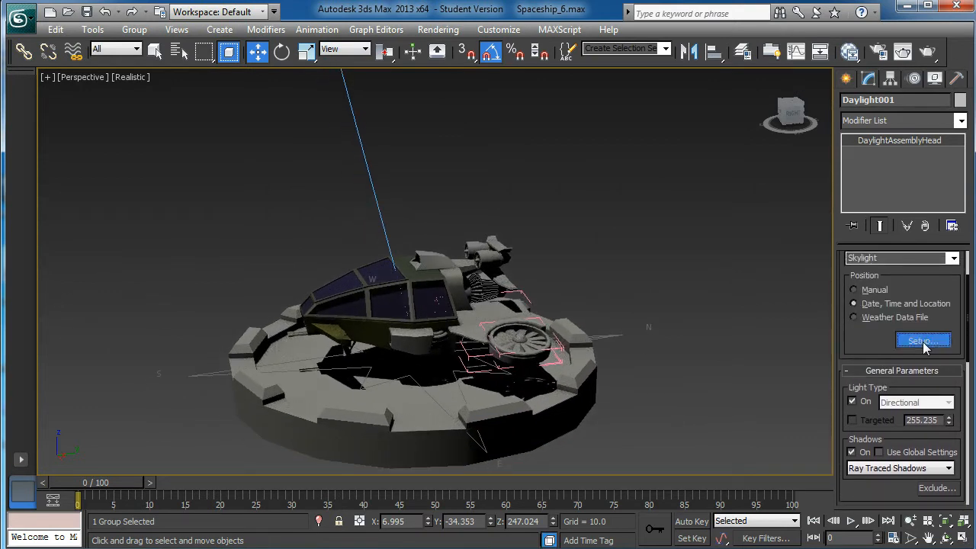
{"action": "left_click", "coordinate": [922, 341]}
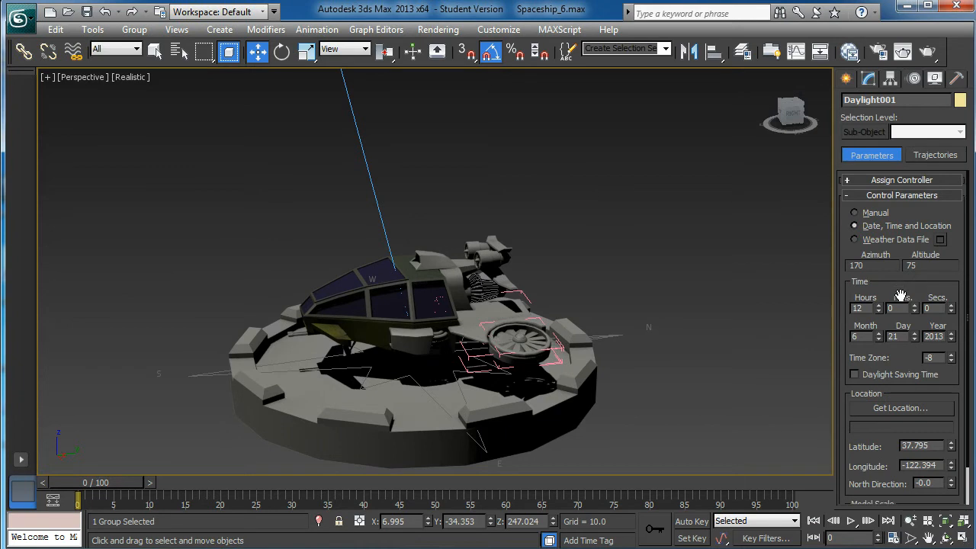
Try daylight hours of 14 and 18 and view the spaceship's lighting
{"action": "scroll", "coordinate": [899, 297], "scroll_direction": "down", "scroll_amount": 1}
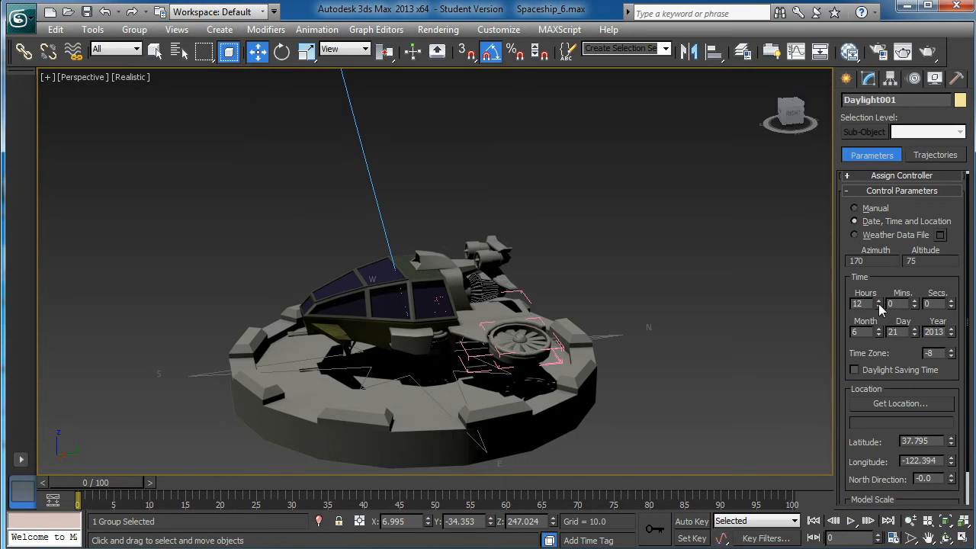
{"action": "left_click", "coordinate": [878, 306]}
{"action": "left_click_drag", "start_coordinate": [882, 304], "coordinate": [882, 302]}
{"action": "left_click", "coordinate": [882, 302]}
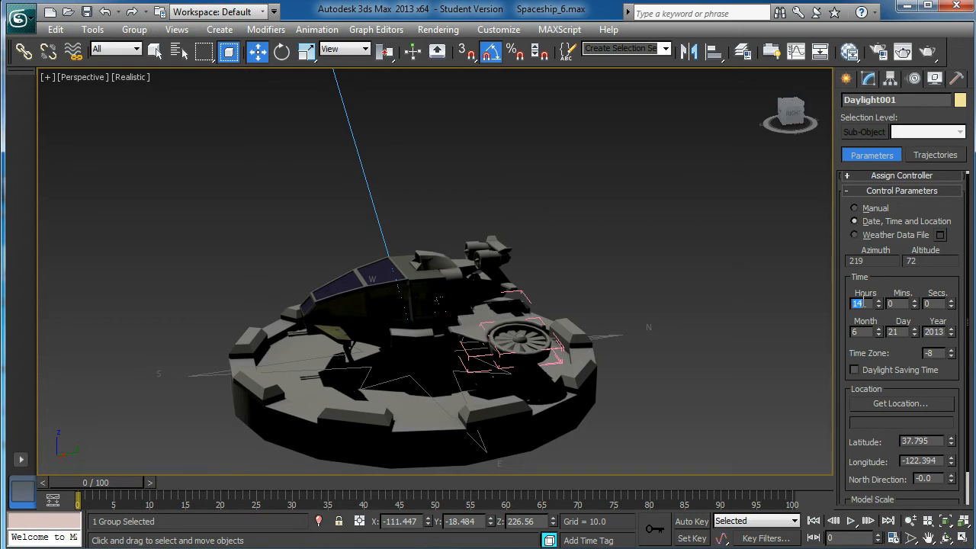
{"action": "key", "text": "Return"}
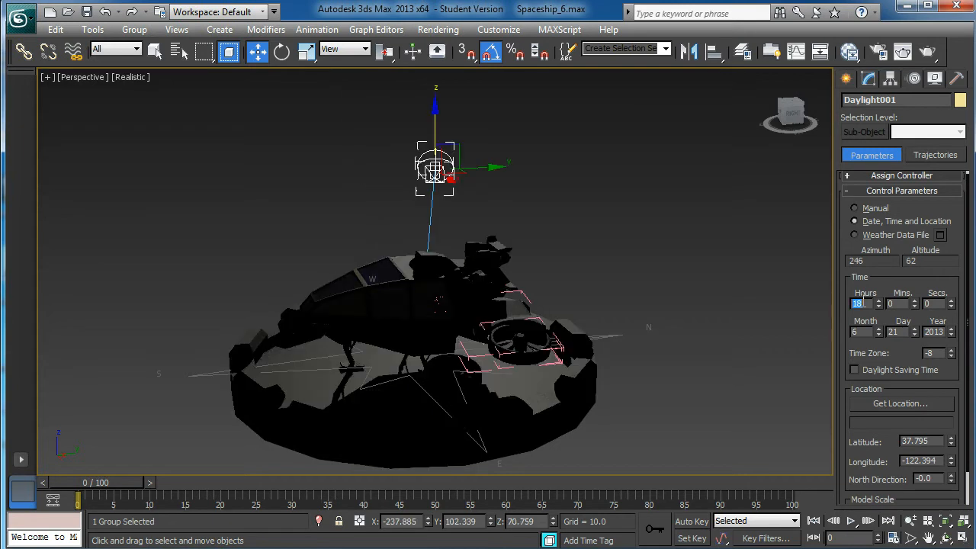
{"action": "middle_click_drag", "start_coordinate": [805, 333], "coordinate": [648, 324], "text": "alt"}
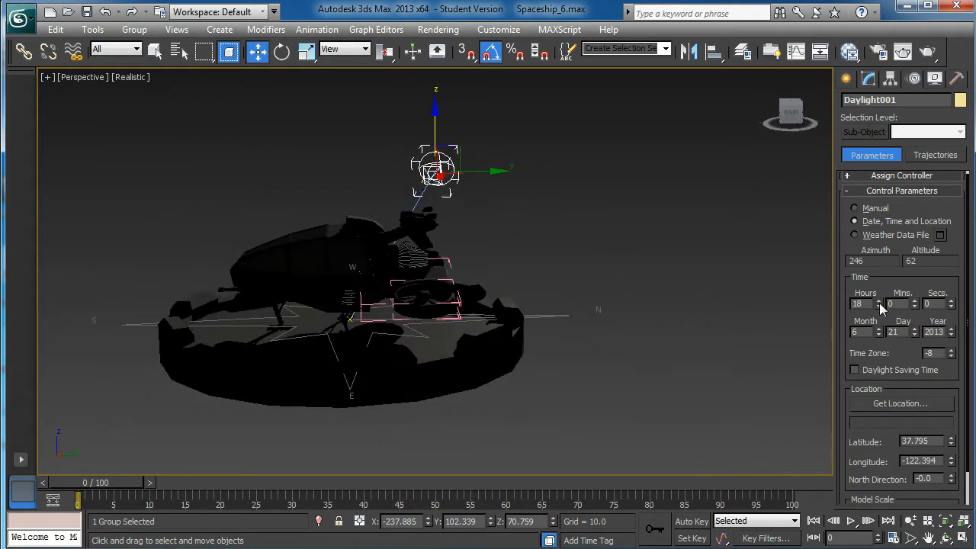
Set the daylight system's hour to 9
{"action": "left_click_drag", "start_coordinate": [881, 307], "coordinate": [881, 309]}
{"action": "middle_click_drag", "start_coordinate": [473, 404], "coordinate": [659, 357], "text": "alt"}
{"action": "left_click_drag", "start_coordinate": [882, 309], "coordinate": [882, 304]}
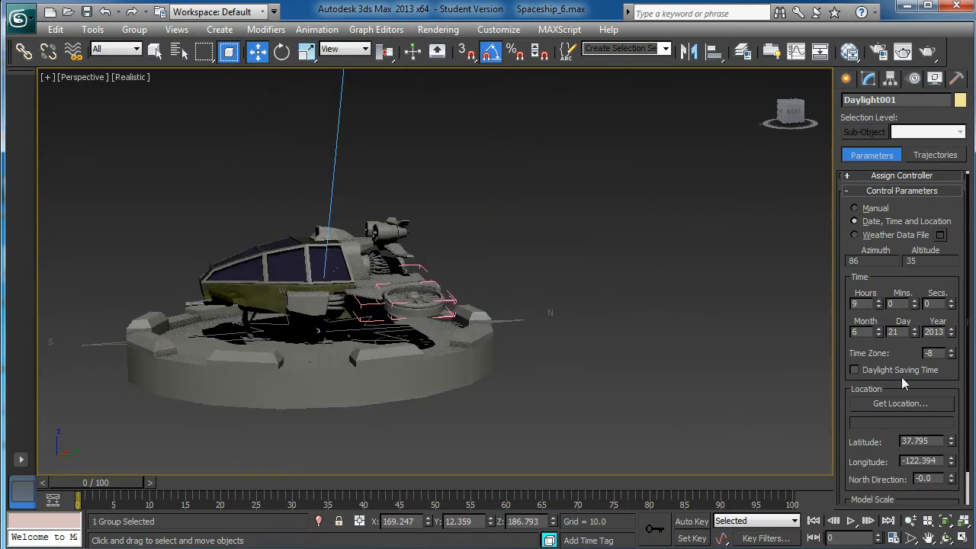
Try adjusting the daylight system's North Direction, ending at 0.0, while viewing the light on the spaceship
{"action": "left_click_drag", "start_coordinate": [888, 381], "coordinate": [900, 321]}
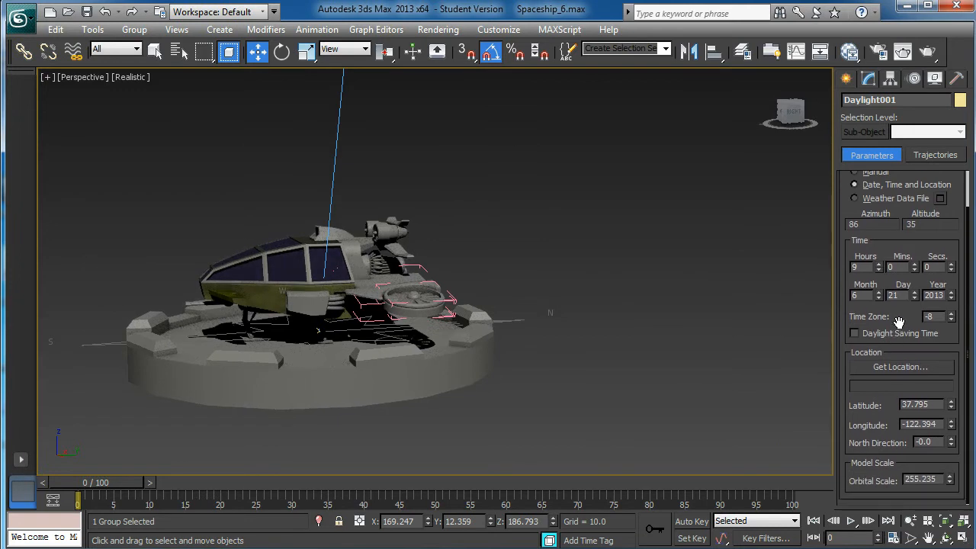
{"action": "mouse_move", "coordinate": [869, 394]}
{"action": "left_mouse_down"}
{"action": "mouse_move", "coordinate": [875, 402]}
{"action": "mouse_move", "coordinate": [877, 393]}
{"action": "left_mouse_up"}
{"action": "middle_click_drag", "start_coordinate": [379, 297], "coordinate": [534, 381]}
{"action": "scroll", "coordinate": [459, 361], "scroll_direction": "up", "scroll_amount": 1}
{"action": "middle_click_drag", "start_coordinate": [460, 361], "coordinate": [477, 347]}
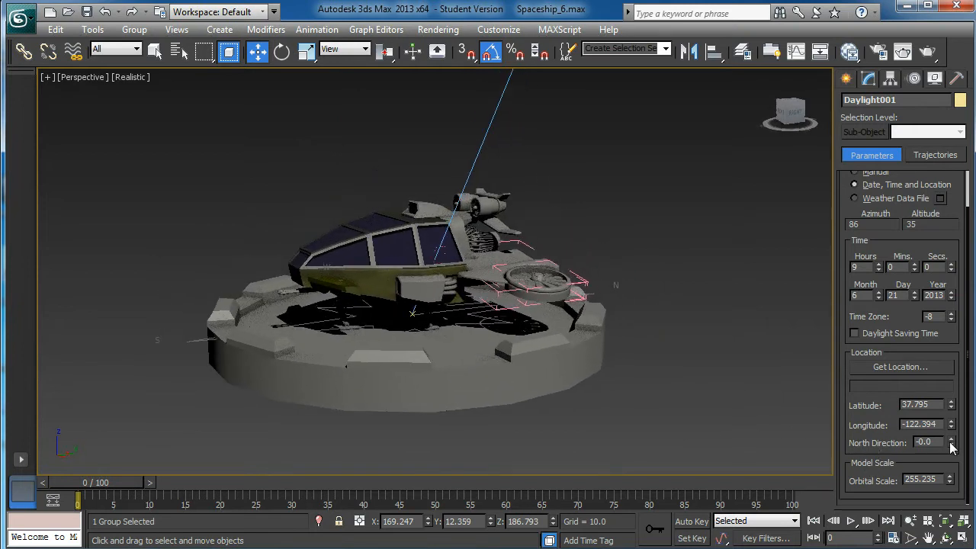
{"action": "mouse_move", "coordinate": [950, 444]}
{"action": "left_mouse_down"}
{"action": "mouse_move", "coordinate": [951, 410]}
{"action": "mouse_move", "coordinate": [952, 442]}
{"action": "left_mouse_up"}
{"action": "mouse_move", "coordinate": [717, 303]}
{"action": "middle_mouse_down"}
{"action": "mouse_move", "coordinate": [725, 334]}
{"action": "mouse_move", "coordinate": [716, 312]}
{"action": "middle_mouse_up"}
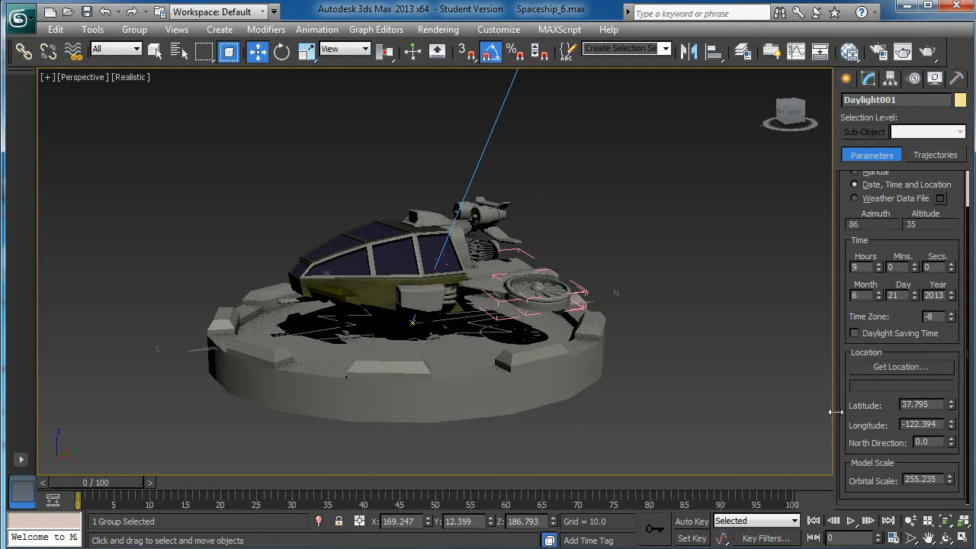
Browse the city lists of the North America and Australia maps in the daylight system's geographic location options without choosing a city
{"action": "left_click", "coordinate": [900, 367]}
{"action": "left_click_drag", "start_coordinate": [408, 349], "coordinate": [403, 180]}
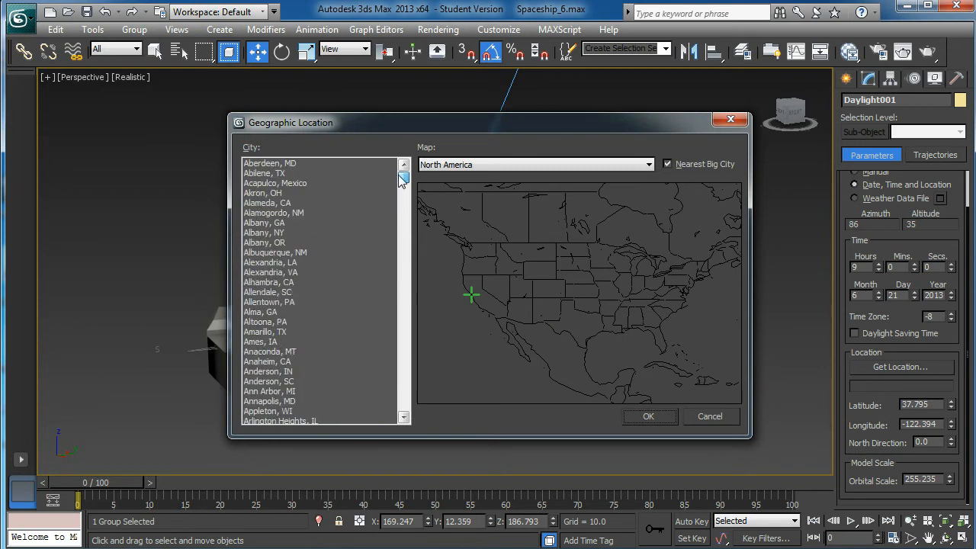
{"action": "left_click", "coordinate": [650, 164]}
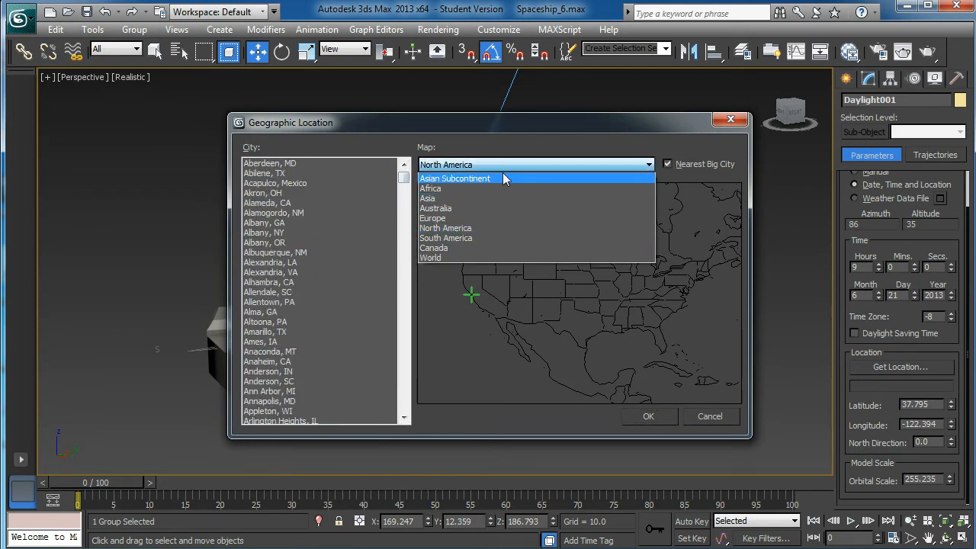
{"action": "left_click", "coordinate": [435, 208]}
{"action": "scroll", "coordinate": [317, 179], "scroll_direction": "down", "scroll_amount": 1}
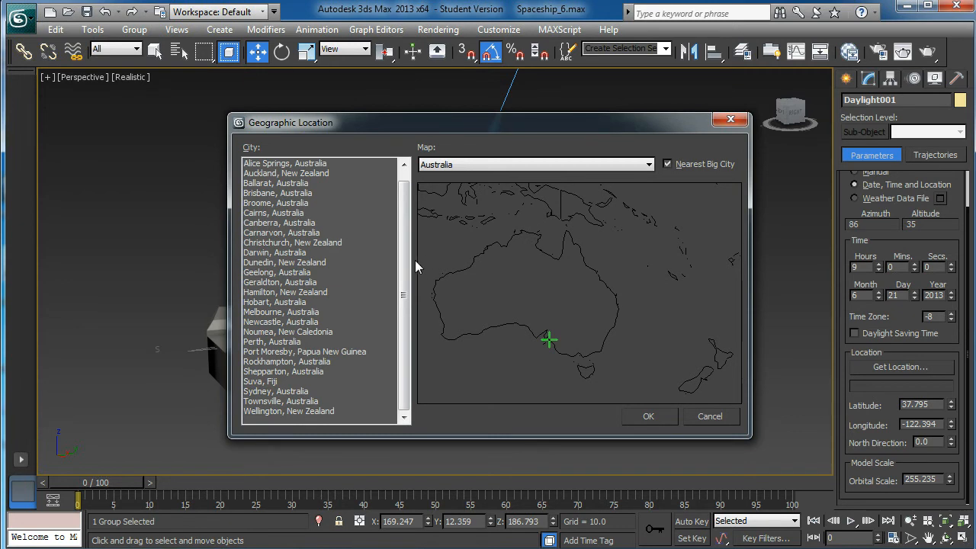
{"action": "scroll", "coordinate": [409, 220], "scroll_direction": "up", "scroll_amount": 1}
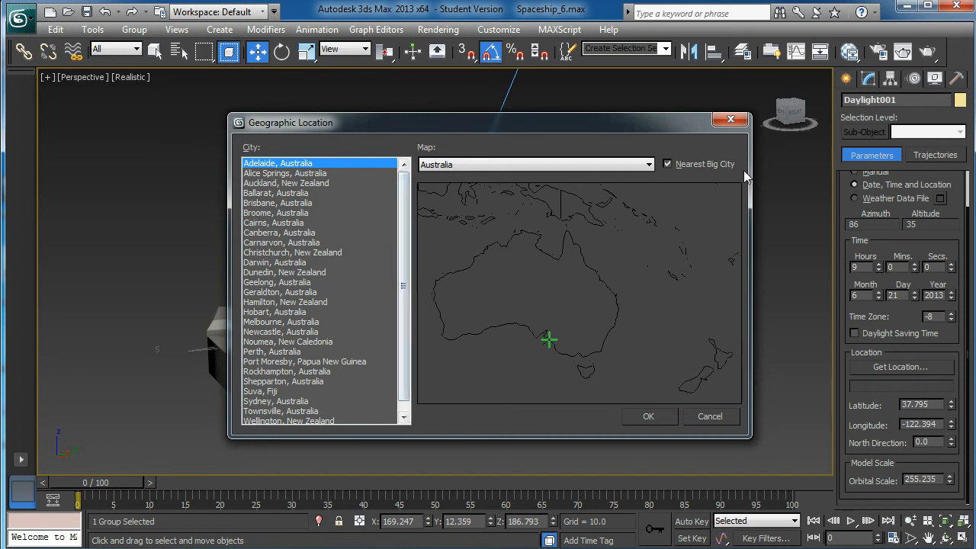
{"action": "left_click", "coordinate": [730, 120]}
Switch the daylight system's position control to Manual
{"action": "middle_click_drag", "start_coordinate": [601, 326], "coordinate": [625, 319], "text": "alt"}
{"action": "left_click_drag", "start_coordinate": [849, 219], "coordinate": [848, 252]}
{"action": "left_click", "coordinate": [853, 207]}
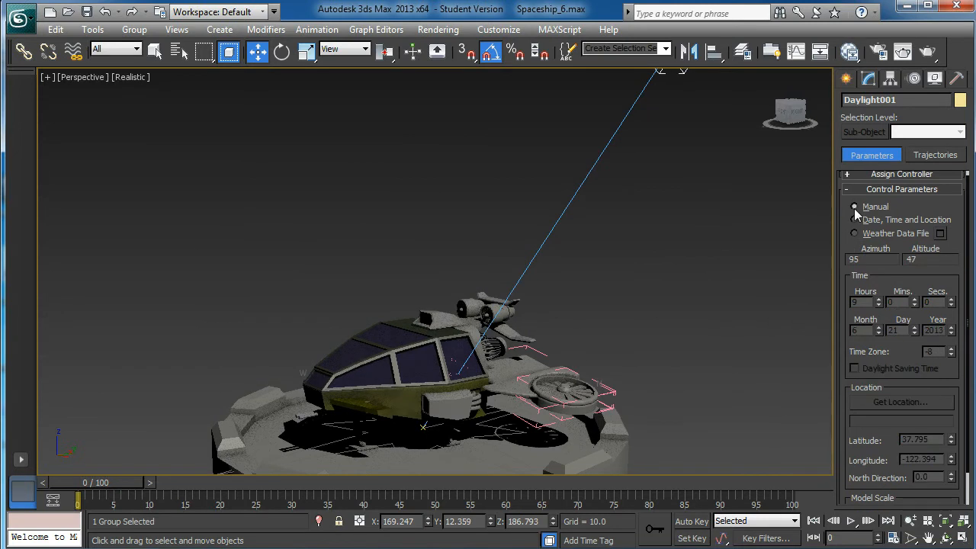
{"action": "middle_click_drag", "start_coordinate": [638, 282], "coordinate": [638, 246], "text": "alt"}
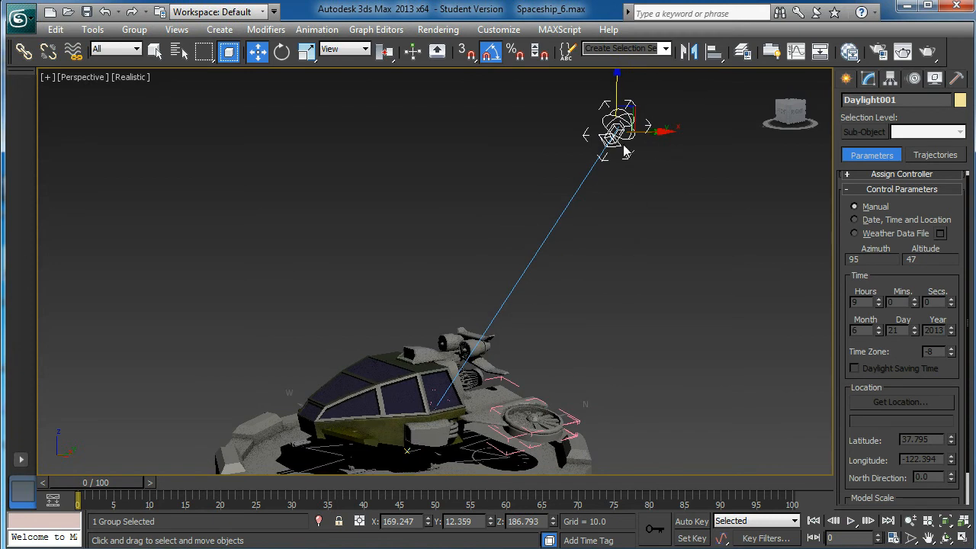
Lower the daylight's sun head along the Z axis to a height of about 118.6
{"action": "left_click_drag", "start_coordinate": [620, 77], "coordinate": [555, 326]}
{"action": "middle_click_drag", "start_coordinate": [554, 326], "coordinate": [624, 250], "text": "alt"}
{"action": "left_click_drag", "start_coordinate": [598, 264], "coordinate": [598, 223]}
{"action": "middle_click_drag", "start_coordinate": [598, 223], "coordinate": [551, 347], "text": "alt"}
{"action": "scroll", "coordinate": [493, 170], "scroll_direction": "up", "scroll_amount": 4}
{"action": "middle_click_drag", "start_coordinate": [536, 285], "coordinate": [456, 294]}
{"action": "left_click_drag", "start_coordinate": [644, 130], "coordinate": [646, 40]}
{"action": "middle_click_drag", "start_coordinate": [617, 183], "coordinate": [623, 202], "text": "alt"}
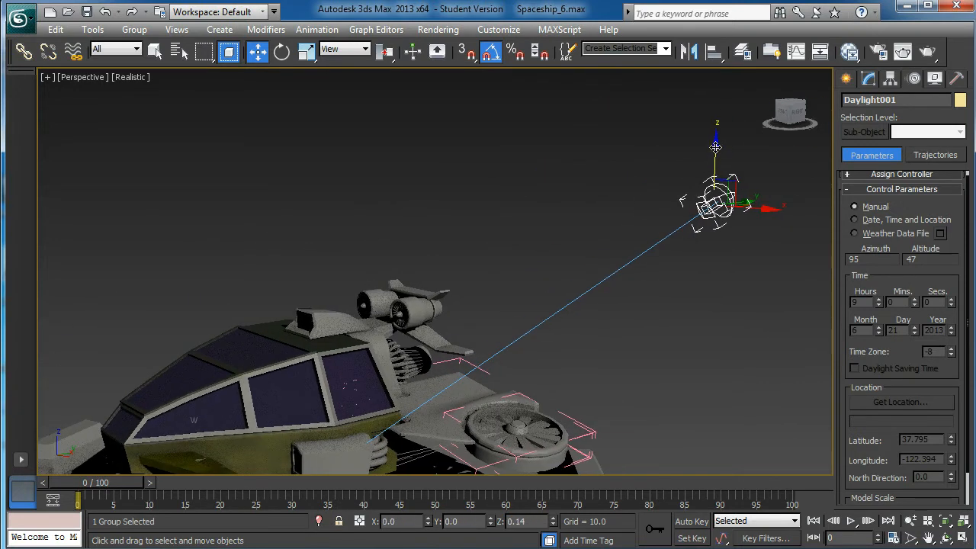
{"action": "left_click_drag", "start_coordinate": [715, 151], "coordinate": [715, 122]}
Render the Perspective view of the spaceship to check the manually placed sunlight, and close the rendered image
{"action": "middle_click_drag", "start_coordinate": [526, 269], "coordinate": [549, 245]}
{"action": "scroll", "coordinate": [569, 231], "scroll_direction": "up", "scroll_amount": 5}
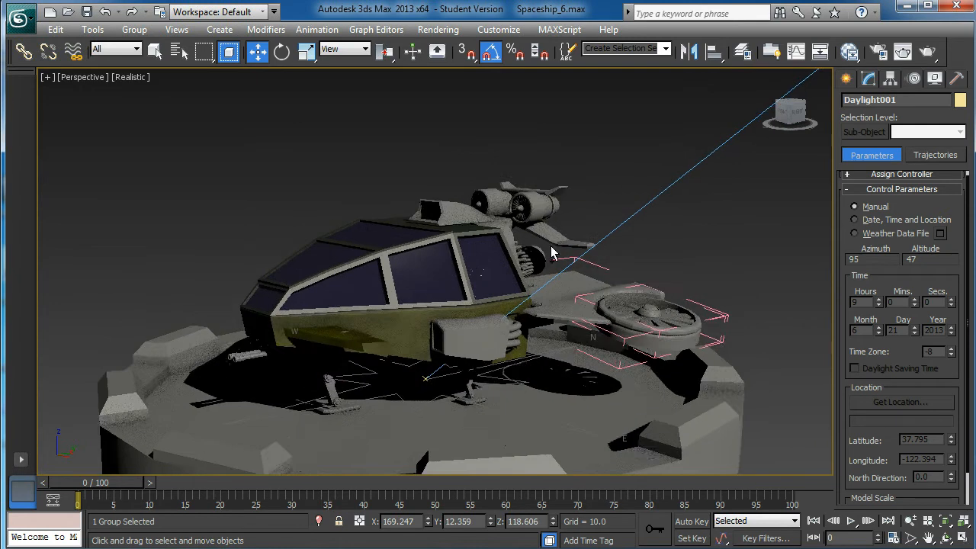
{"action": "scroll", "coordinate": [458, 263], "scroll_direction": "down", "scroll_amount": 7}
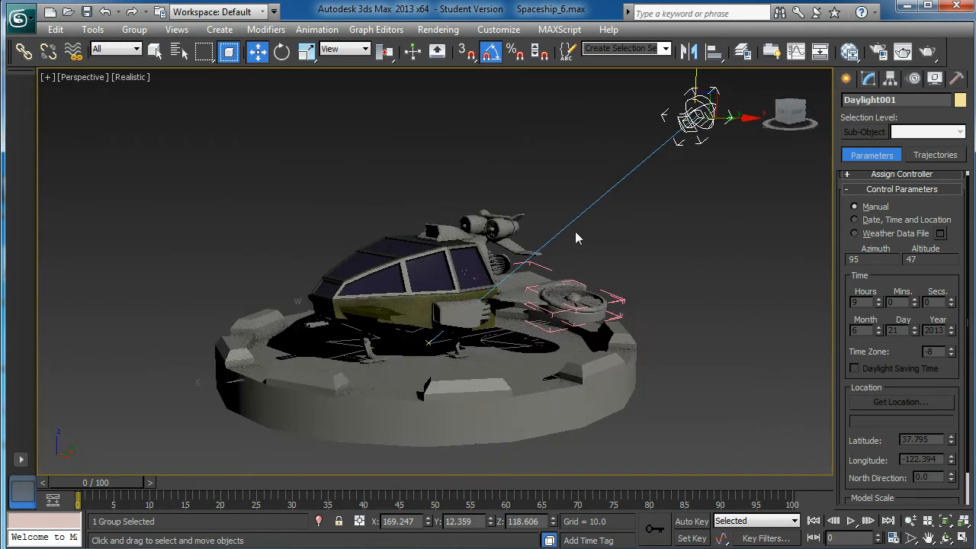
{"action": "scroll", "coordinate": [581, 220], "scroll_direction": "up", "scroll_amount": 3}
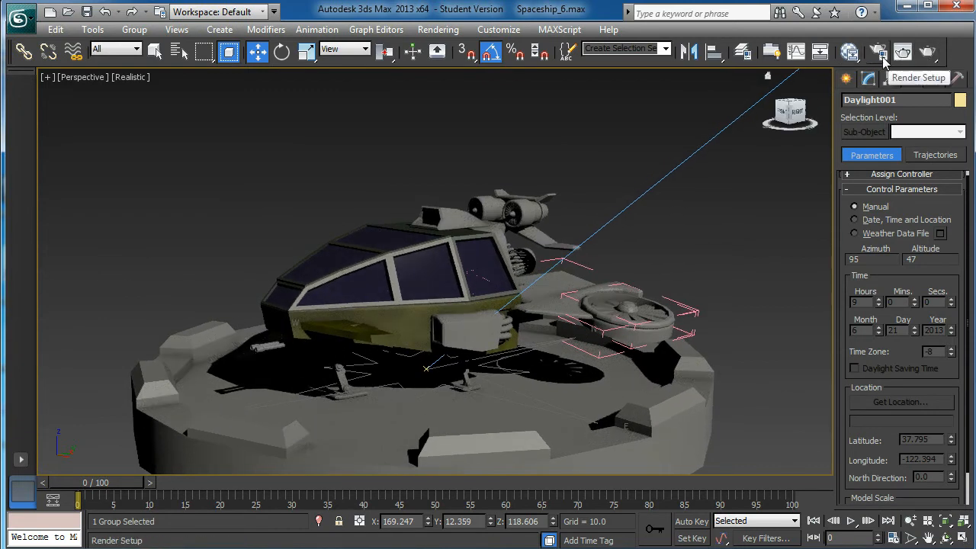
{"action": "left_click", "coordinate": [927, 53]}
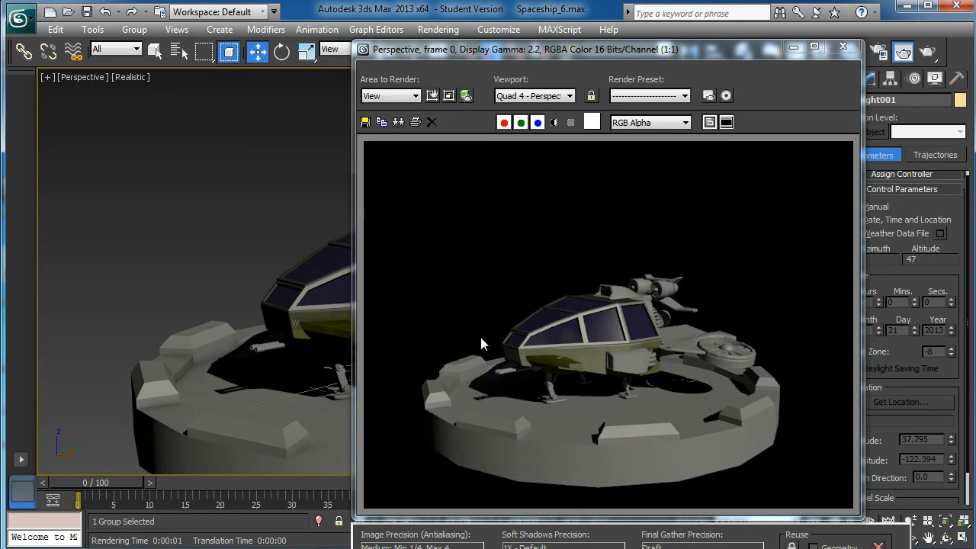
{"action": "left_click", "coordinate": [843, 47]}
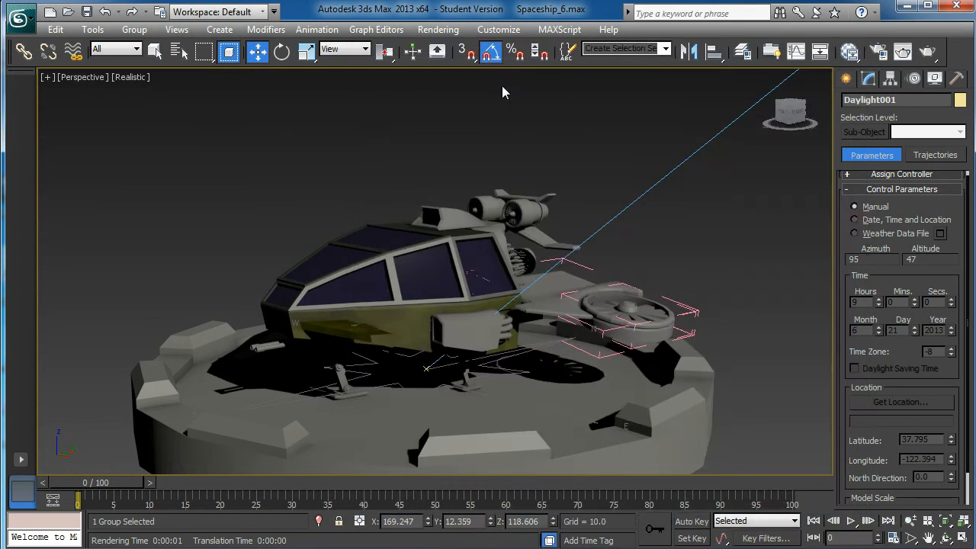
Open the environment settings and render a preview for the mr Photographic Exposure Control
{"action": "left_click", "coordinate": [442, 30]}
{"action": "left_click", "coordinate": [484, 184]}
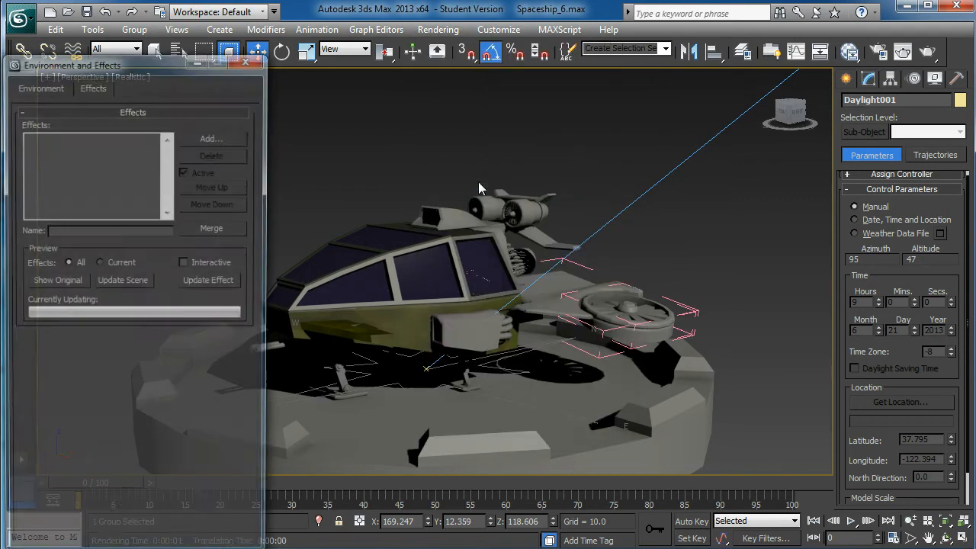
{"action": "left_click_drag", "start_coordinate": [155, 63], "coordinate": [597, 14]}
{"action": "left_click", "coordinate": [364, 52]}
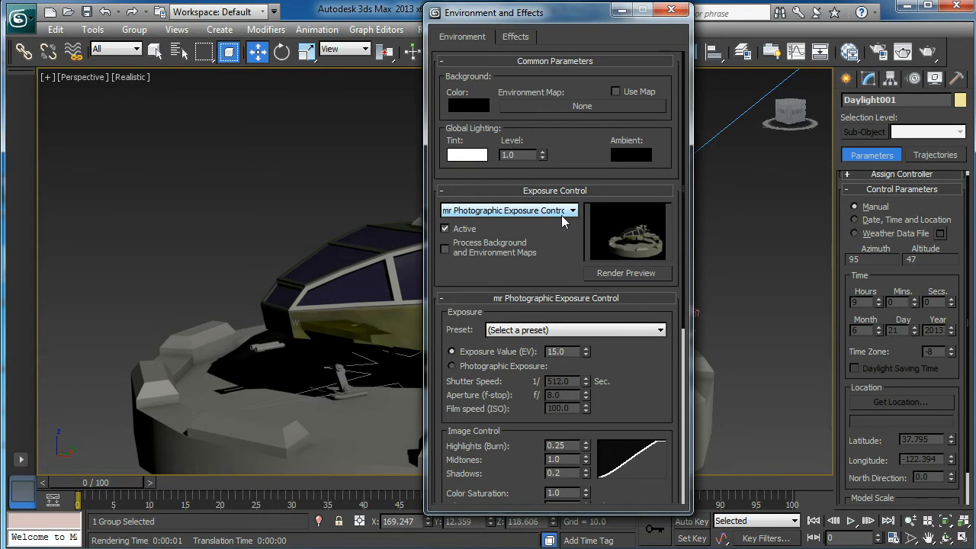
{"action": "left_click", "coordinate": [609, 274]}
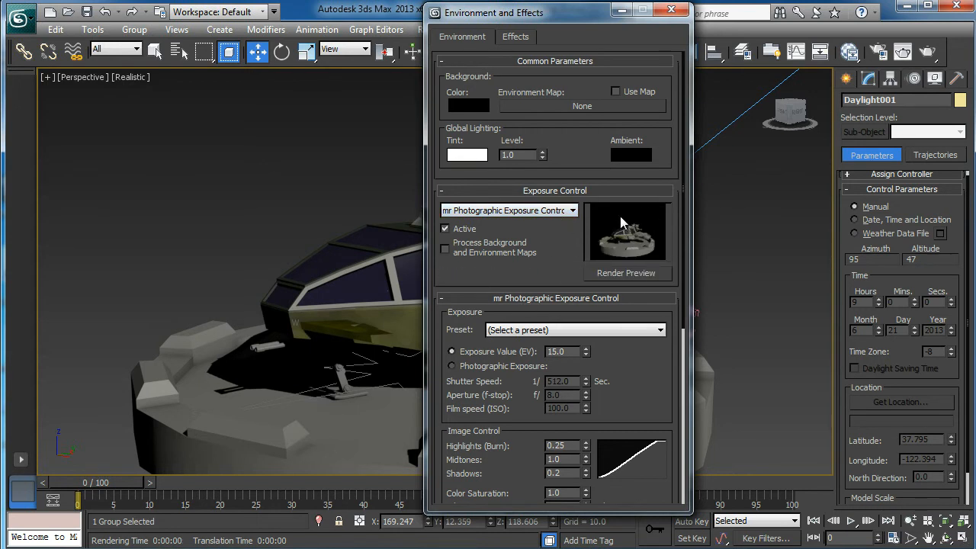
Try exposure values of 16.0, 14.0 and 13.0, and return the exposure value to 15.0
{"action": "left_click", "coordinate": [586, 349]}
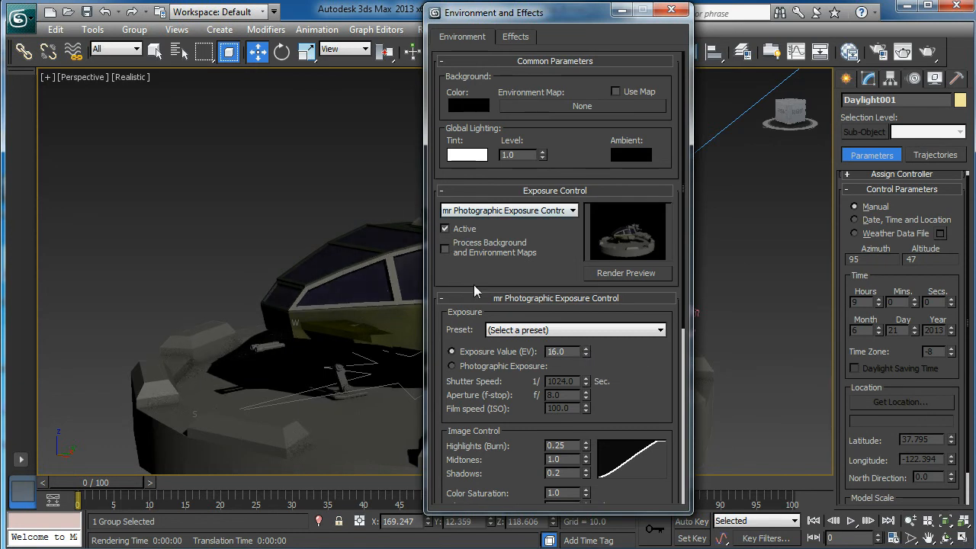
{"action": "left_click", "coordinate": [585, 355]}
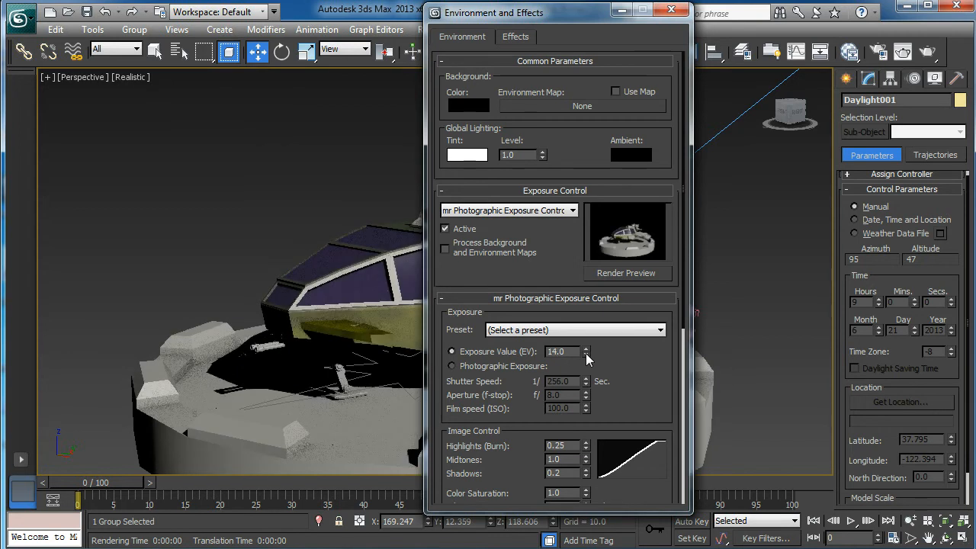
{"action": "left_click", "coordinate": [585, 354]}
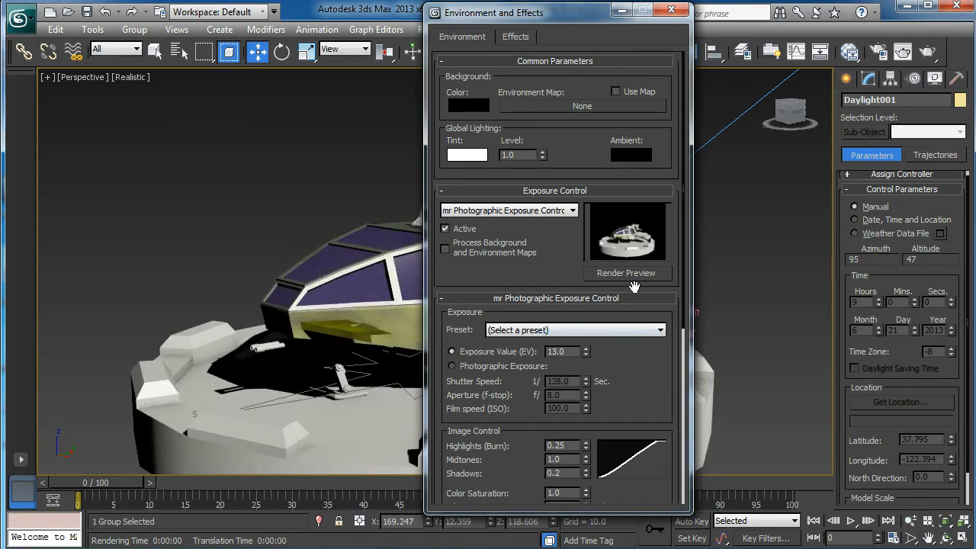
{"action": "left_click", "coordinate": [585, 348]}
{"action": "left_click", "coordinate": [585, 349]}
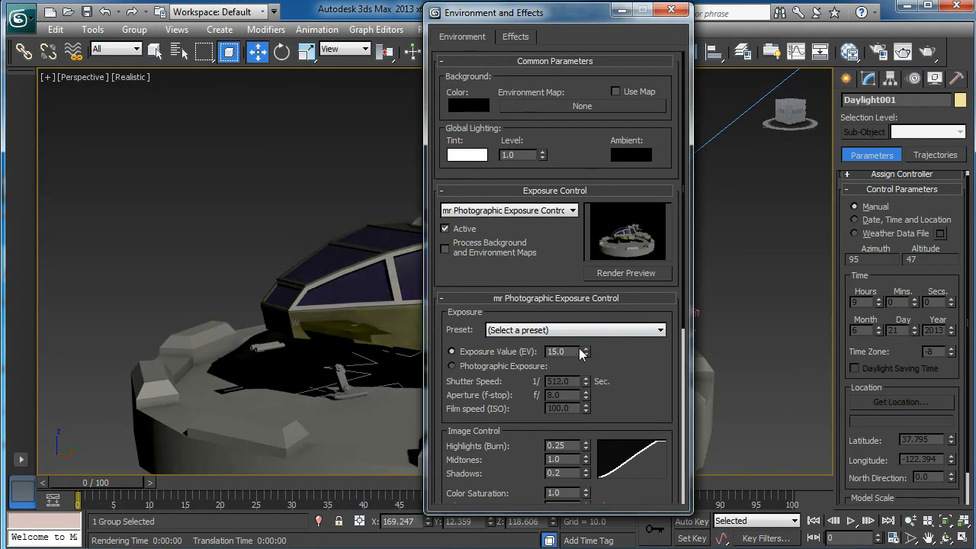
Compare exposure values of 16.0 and 14.0, set the exposure value to 13.0, and close the environment settings
{"action": "left_click", "coordinate": [586, 348]}
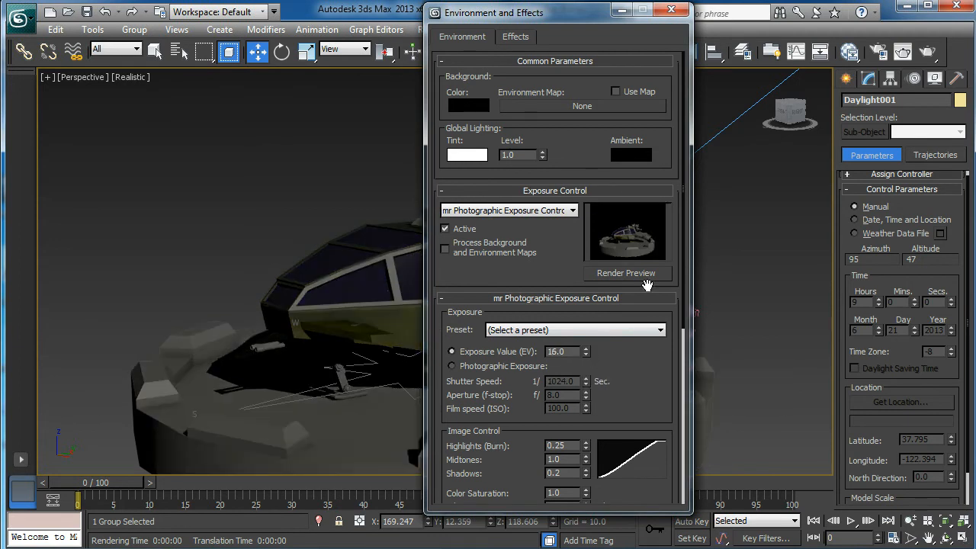
{"action": "left_click", "coordinate": [586, 355]}
{"action": "left_click", "coordinate": [585, 355]}
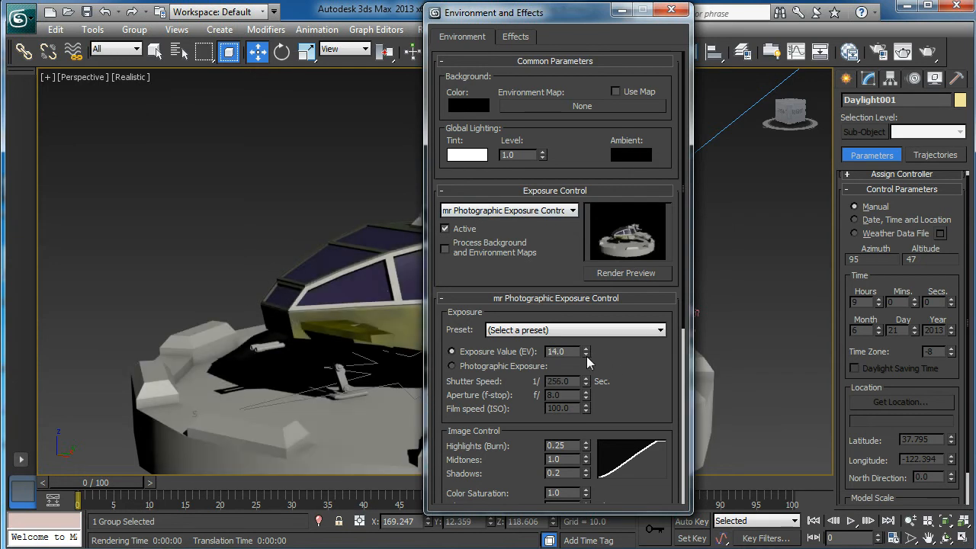
{"action": "left_click", "coordinate": [586, 355]}
{"action": "left_click", "coordinate": [586, 348]}
{"action": "left_click", "coordinate": [585, 355]}
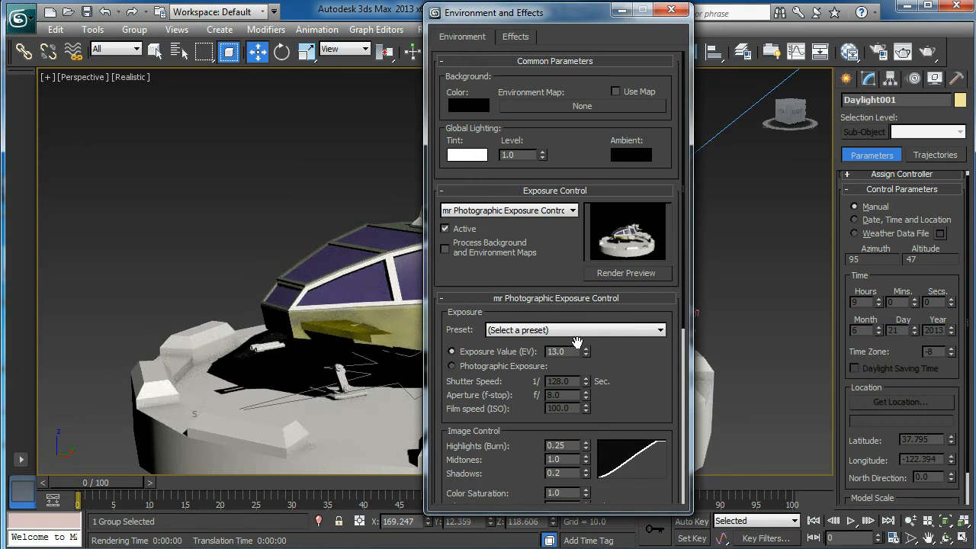
{"action": "left_click", "coordinate": [671, 10]}
Render the Perspective view to check the brighter exposure, and close the rendered image
{"action": "scroll", "coordinate": [503, 280], "scroll_direction": "up", "scroll_amount": 3}
{"action": "scroll", "coordinate": [503, 281], "scroll_direction": "down", "scroll_amount": 2}
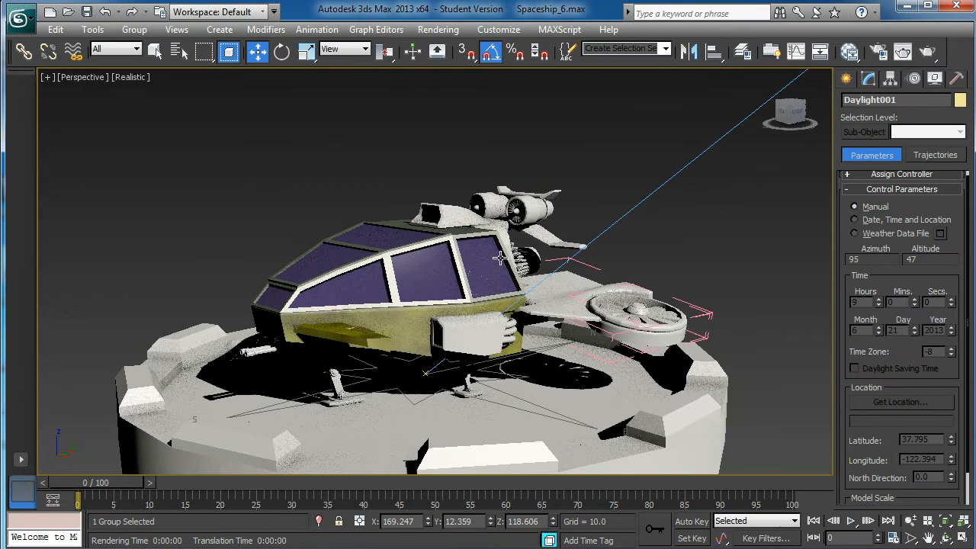
{"action": "left_click", "coordinate": [926, 51]}
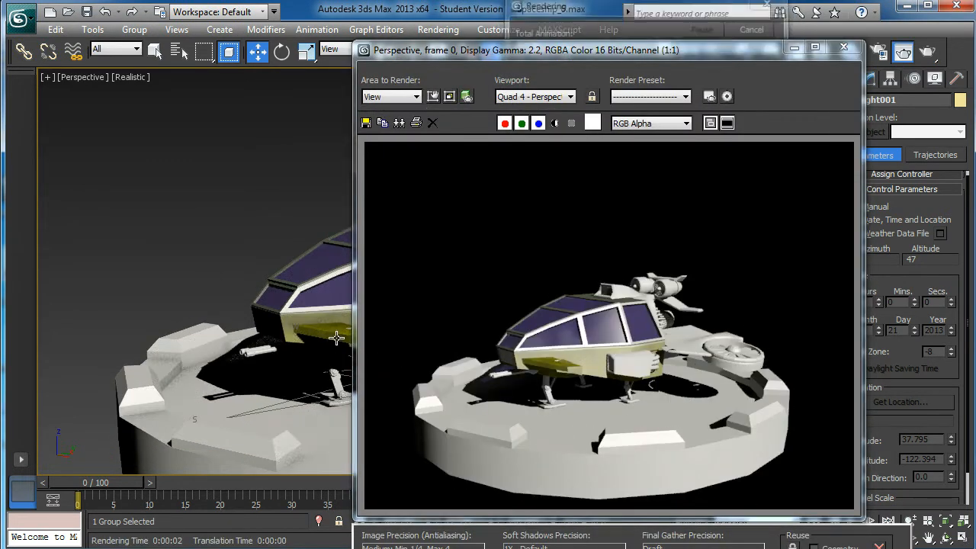
{"action": "left_click", "coordinate": [837, 49]}
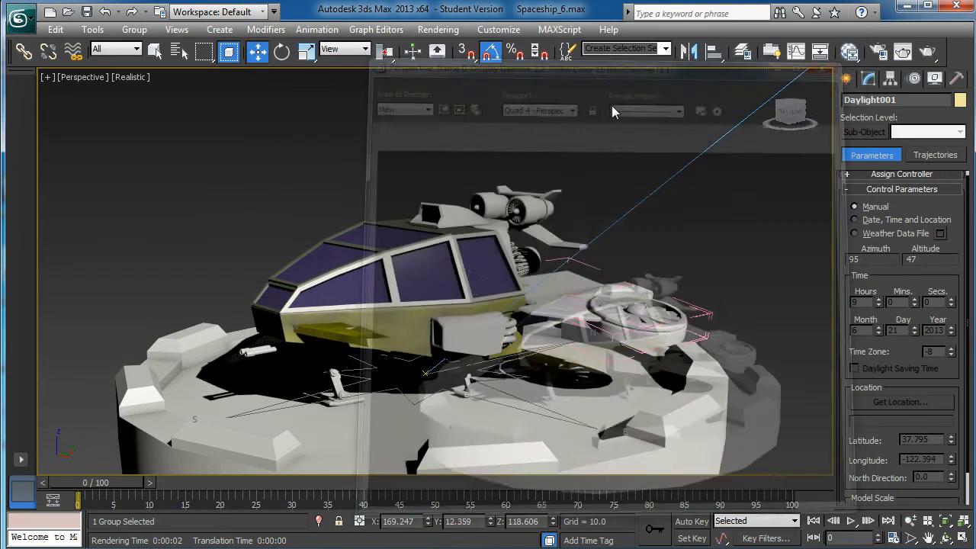
Reopen the exposure control settings and raise the exposure value slightly to darken the scene
{"action": "left_click", "coordinate": [275, 31]}
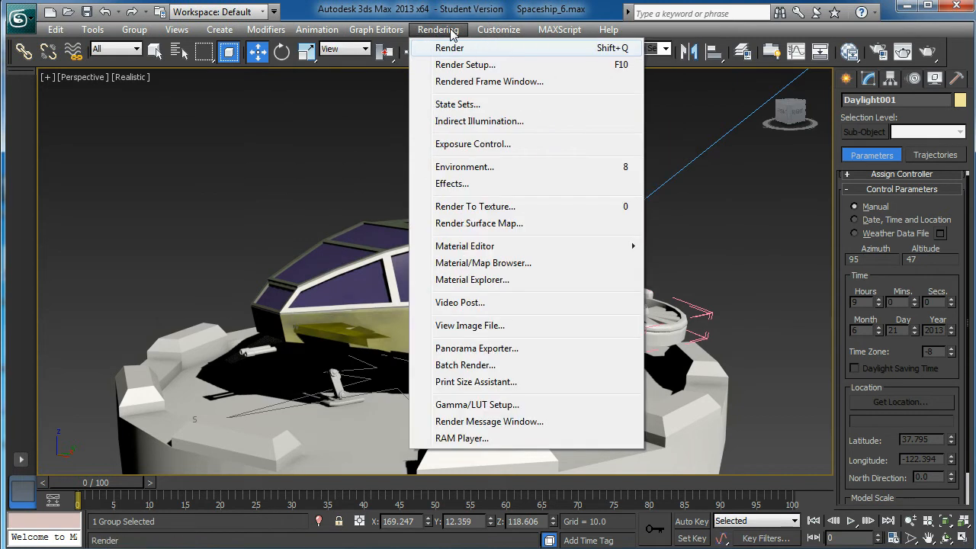
{"action": "left_click", "coordinate": [483, 184]}
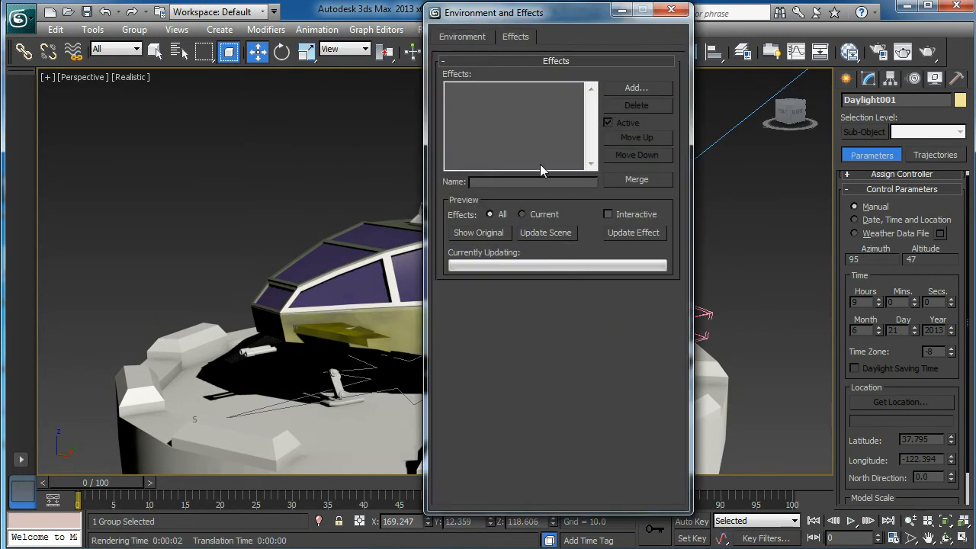
{"action": "left_click", "coordinate": [462, 38]}
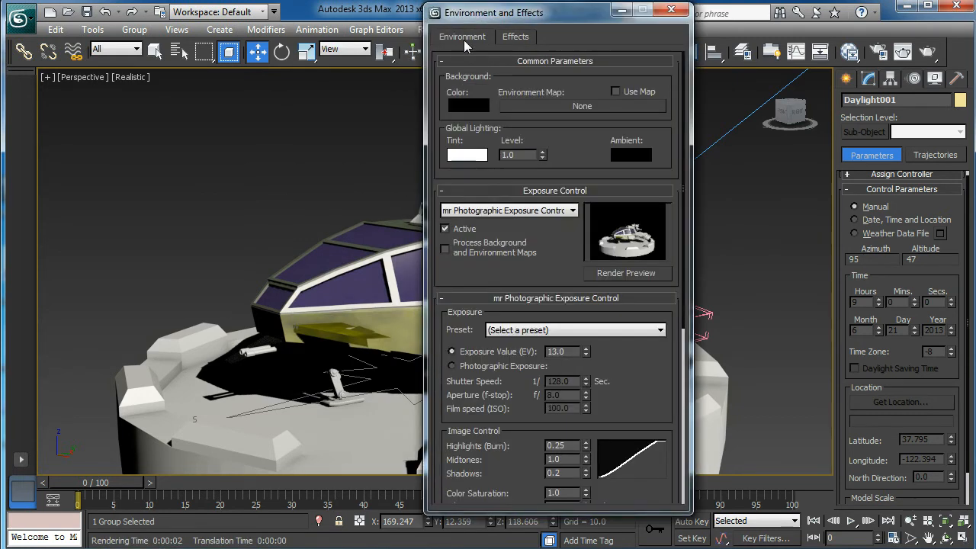
{"action": "left_click", "coordinate": [585, 355]}
{"action": "left_click", "coordinate": [586, 348]}
{"action": "left_click", "coordinate": [585, 349]}
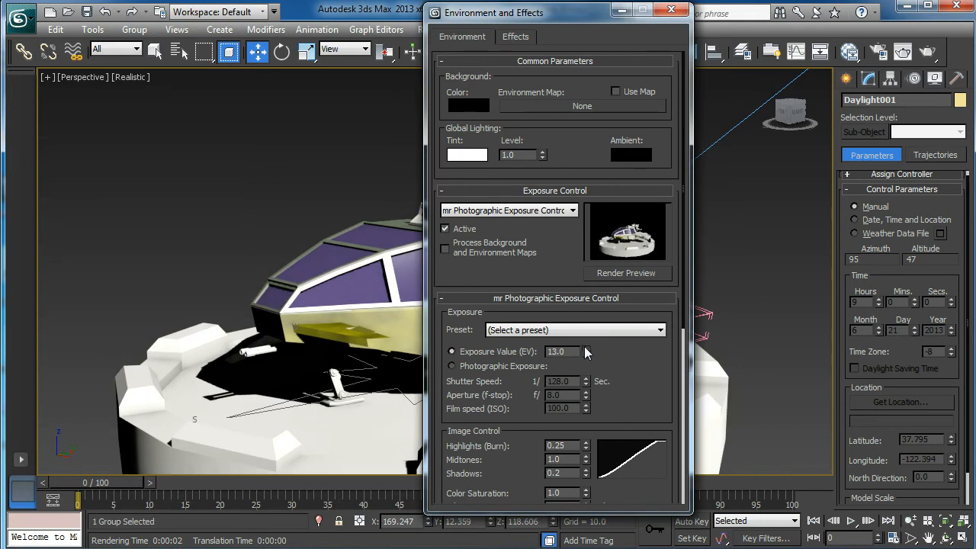
{"action": "left_click", "coordinate": [671, 10]}
Render the spaceship from a slightly higher angle with the darker exposure, and close the rendered image
{"action": "middle_click_drag", "start_coordinate": [478, 322], "coordinate": [464, 355]}
{"action": "left_click", "coordinate": [938, 55]}
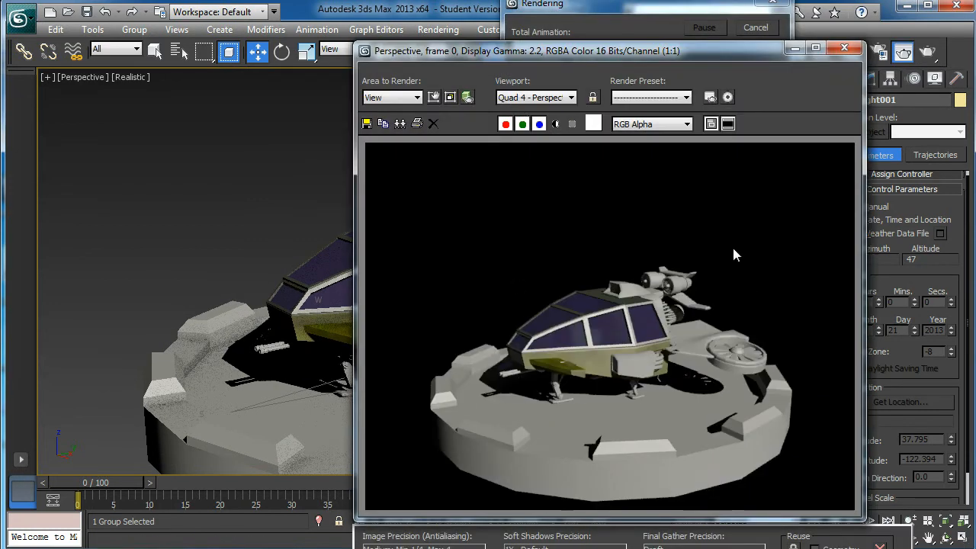
{"action": "left_click", "coordinate": [843, 48]}
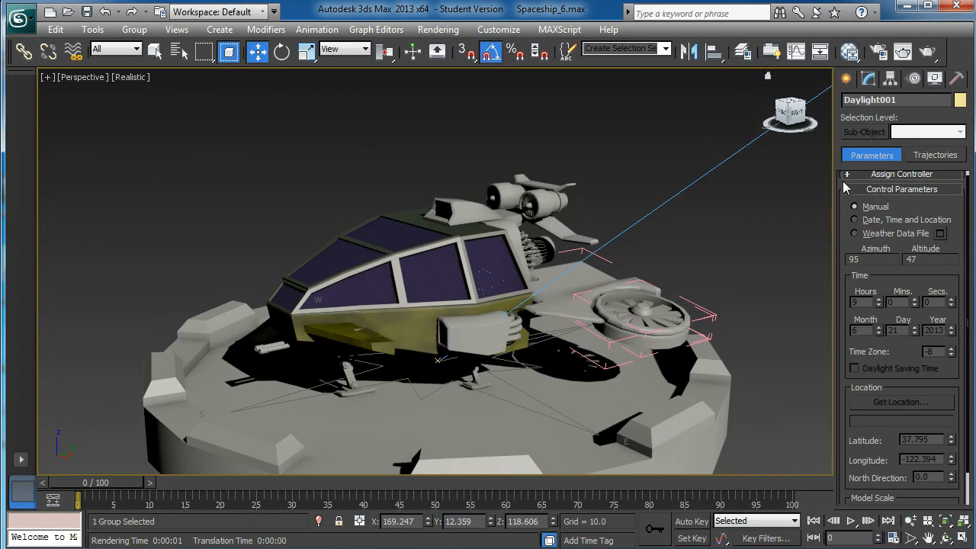
Open the daylight assembly's modify parameters and bring up its sunlight and skylight type options
{"action": "left_click_drag", "start_coordinate": [843, 210], "coordinate": [844, 392]}
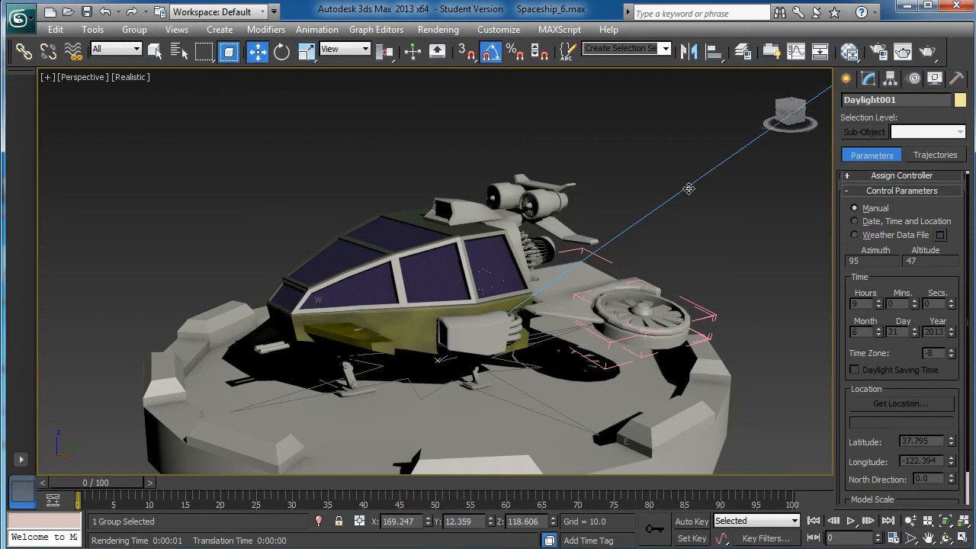
{"action": "scroll", "coordinate": [696, 183], "scroll_direction": "down", "scroll_amount": 4}
{"action": "scroll", "coordinate": [708, 210], "scroll_direction": "up", "scroll_amount": 2}
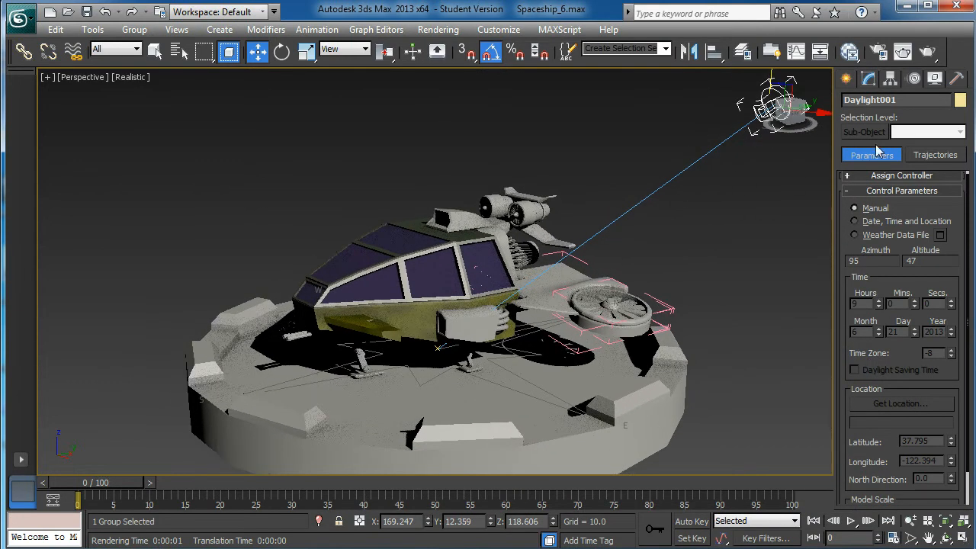
{"action": "left_click", "coordinate": [869, 79]}
{"action": "middle_click_drag", "start_coordinate": [634, 161], "coordinate": [626, 195]}
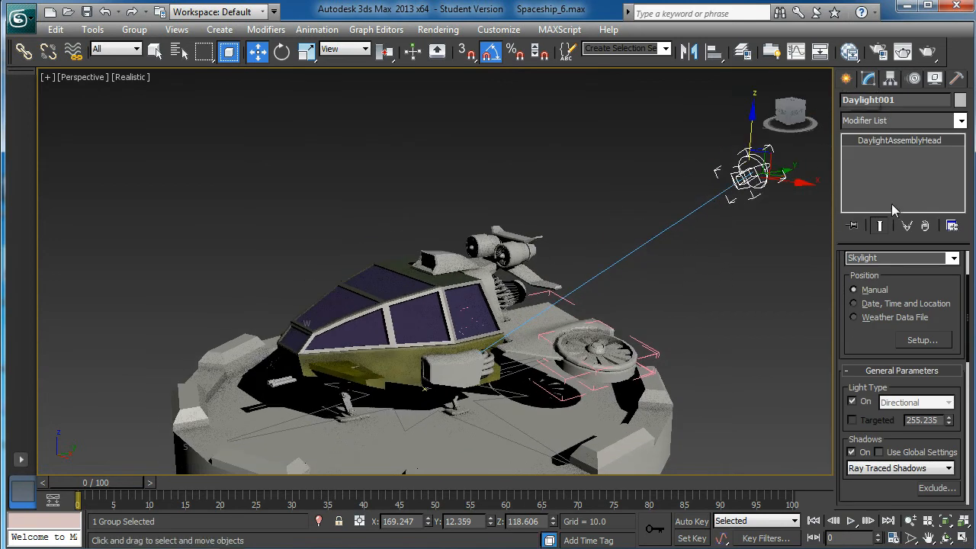
{"action": "scroll", "coordinate": [942, 305], "scroll_direction": "up", "scroll_amount": 3}
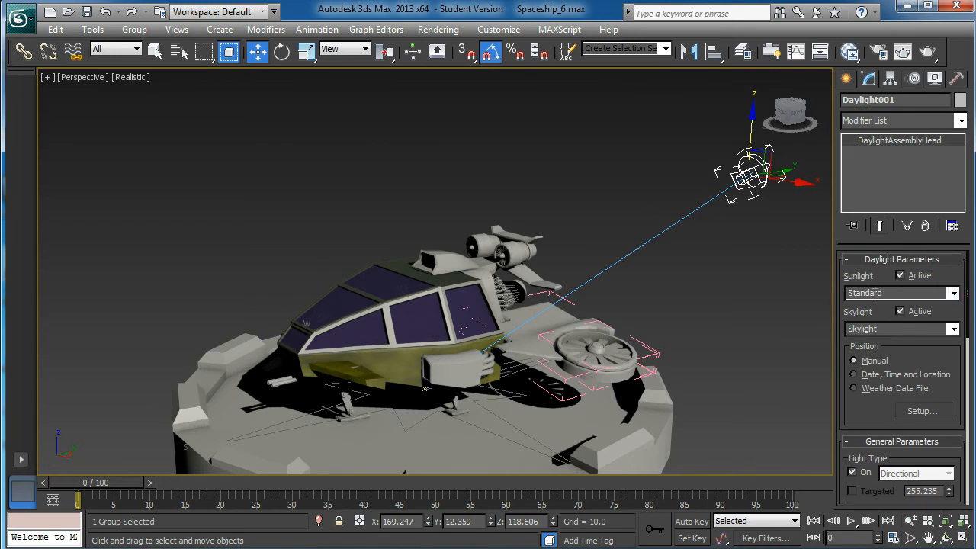
Set the daylight assembly's sunlight type to mr Sun
{"action": "left_click", "coordinate": [943, 292]}
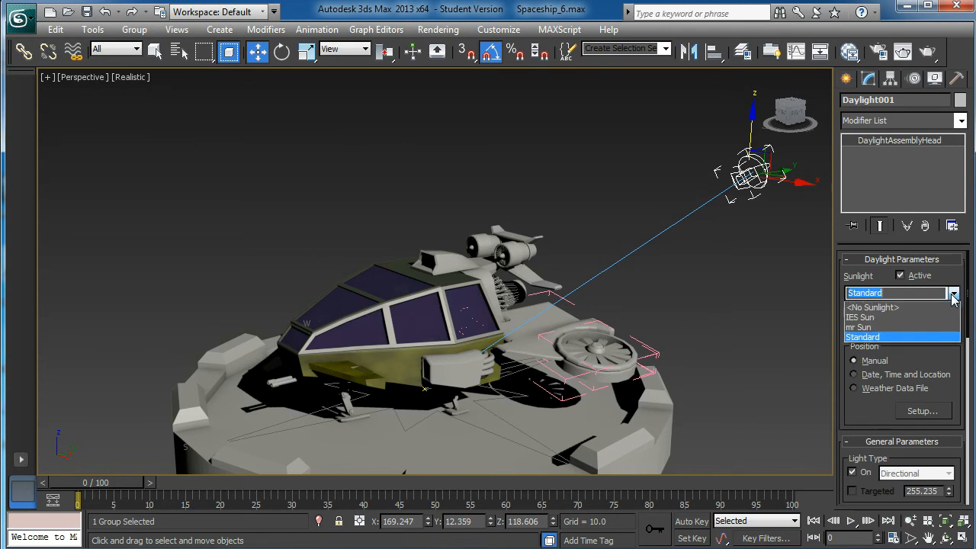
{"action": "left_click", "coordinate": [862, 327]}
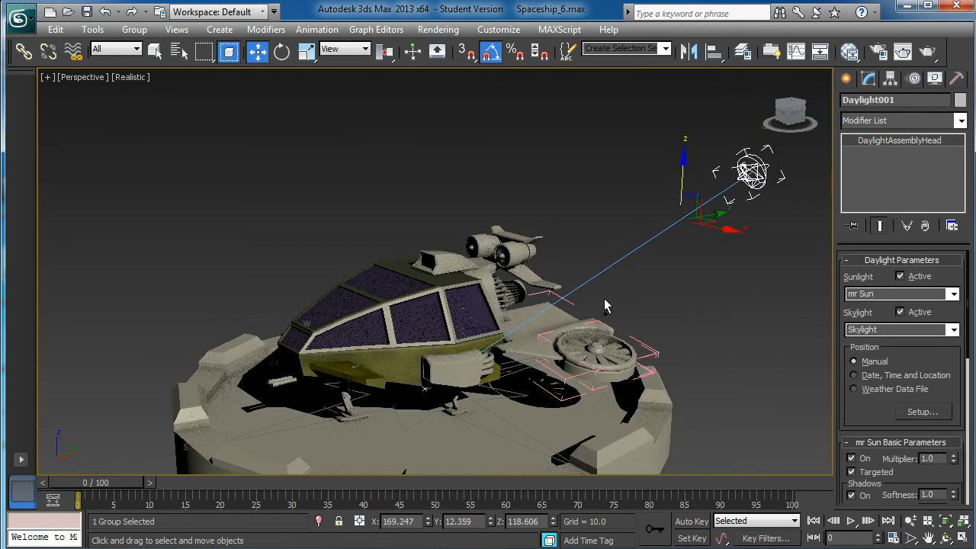
Render the spaceship and its whole landing pad from a close side view to check the new sunlight, and close the rendered image
{"action": "scroll", "coordinate": [599, 313], "scroll_direction": "down", "scroll_amount": 1}
{"action": "middle_click_drag", "start_coordinate": [558, 345], "coordinate": [618, 303]}
{"action": "scroll", "coordinate": [606, 293], "scroll_direction": "up", "scroll_amount": 3}
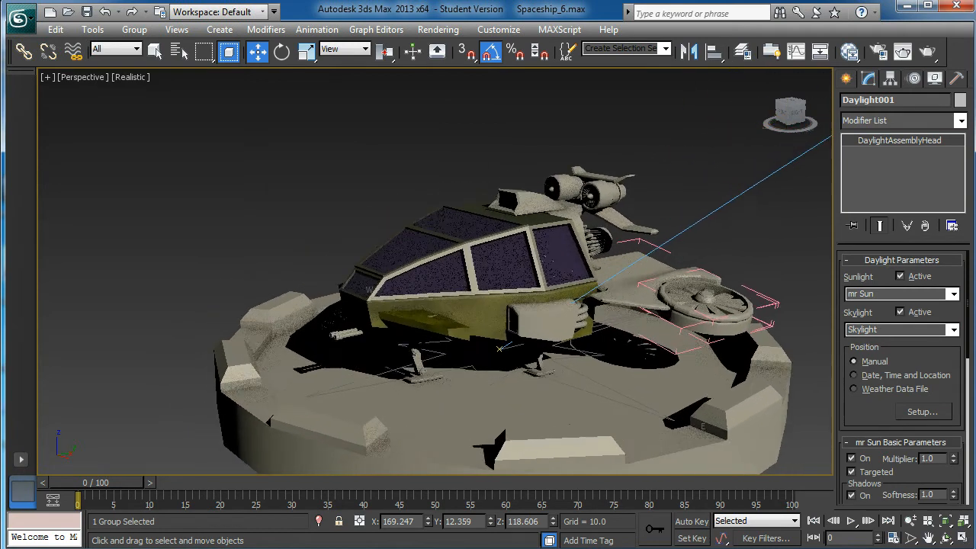
{"action": "middle_click_drag", "start_coordinate": [591, 272], "coordinate": [556, 282]}
{"action": "scroll", "coordinate": [599, 274], "scroll_direction": "up", "scroll_amount": 4}
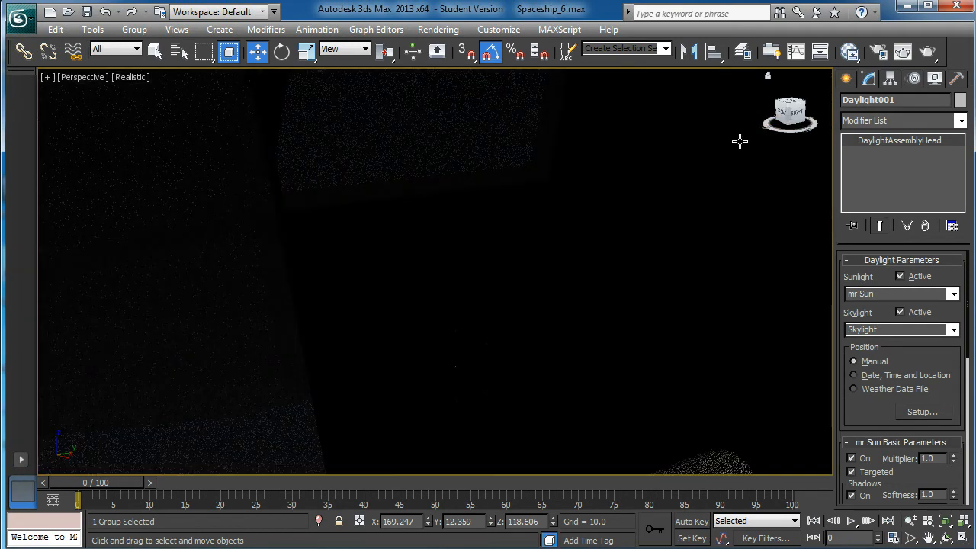
{"action": "scroll", "coordinate": [684, 235], "scroll_direction": "down", "scroll_amount": 1}
{"action": "scroll", "coordinate": [629, 337], "scroll_direction": "down", "scroll_amount": 4}
{"action": "scroll", "coordinate": [624, 279], "scroll_direction": "down", "scroll_amount": 2}
{"action": "middle_click_drag", "start_coordinate": [608, 357], "coordinate": [573, 308]}
{"action": "left_click", "coordinate": [904, 52]}
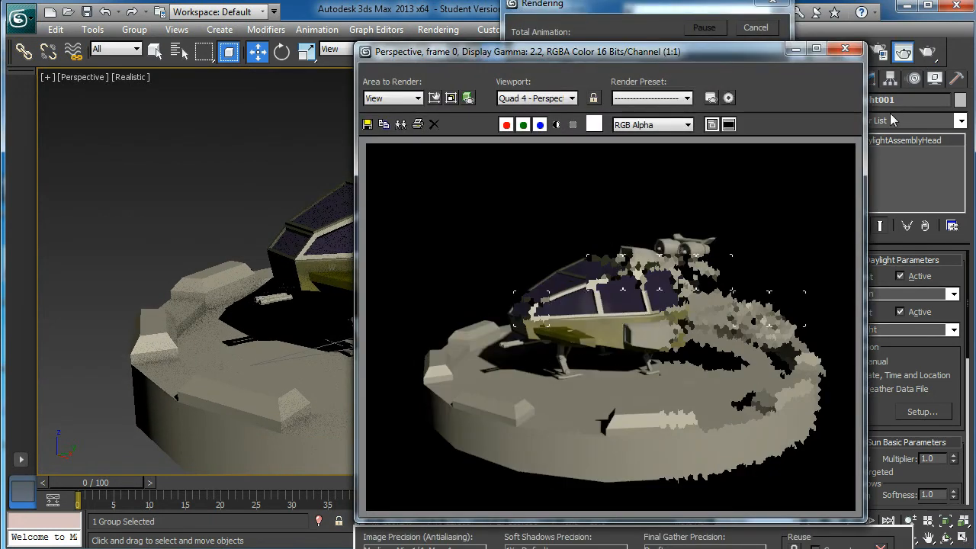
{"action": "left_click", "coordinate": [844, 48]}
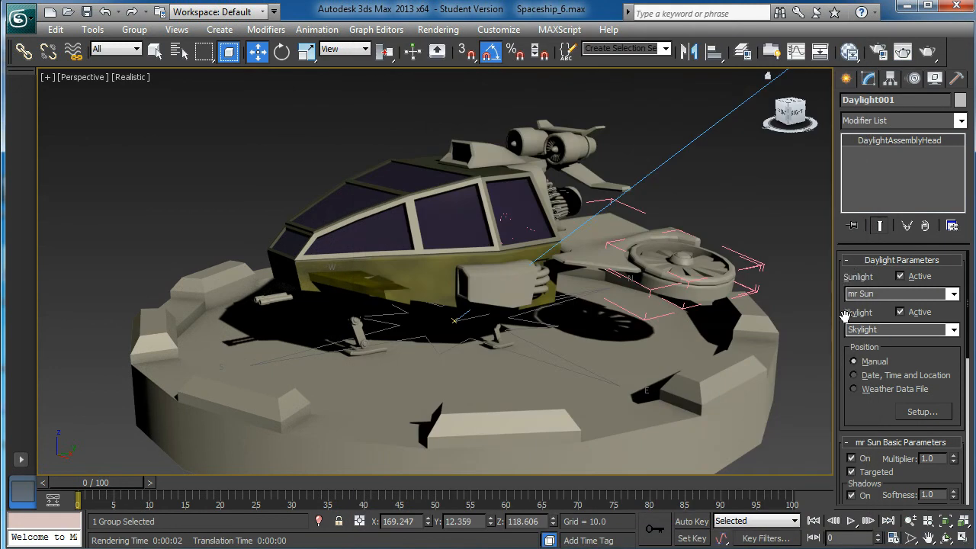
Try the mr Sky skylight with an mr Physical Sky environment map in a test render, and return the skylight type to Skylight
{"action": "left_click", "coordinate": [953, 330]}
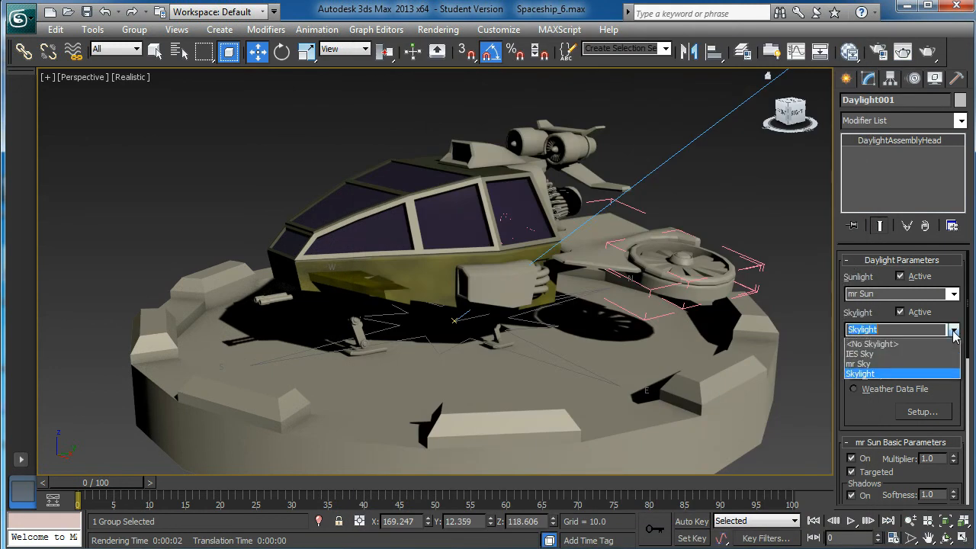
{"action": "left_click", "coordinate": [874, 369]}
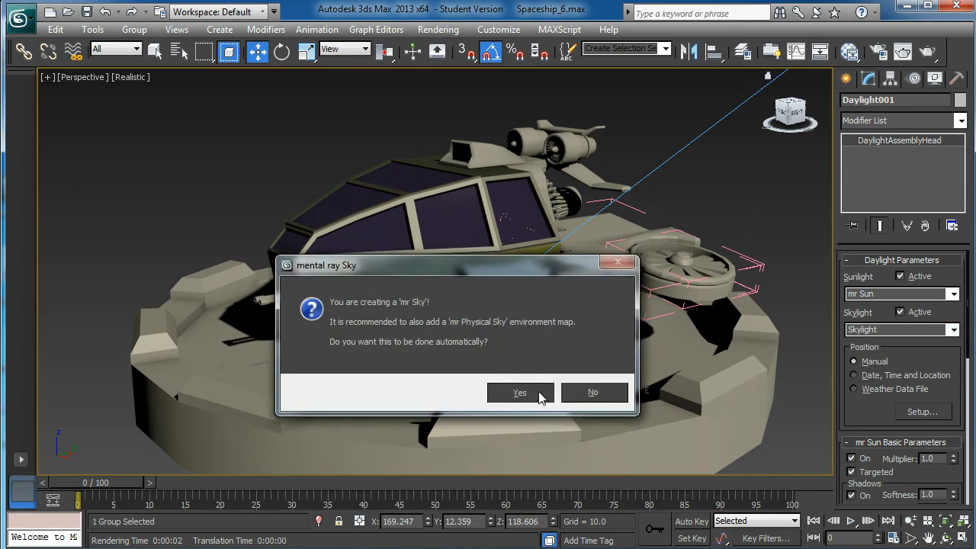
{"action": "left_click", "coordinate": [518, 393]}
{"action": "left_click", "coordinate": [926, 52]}
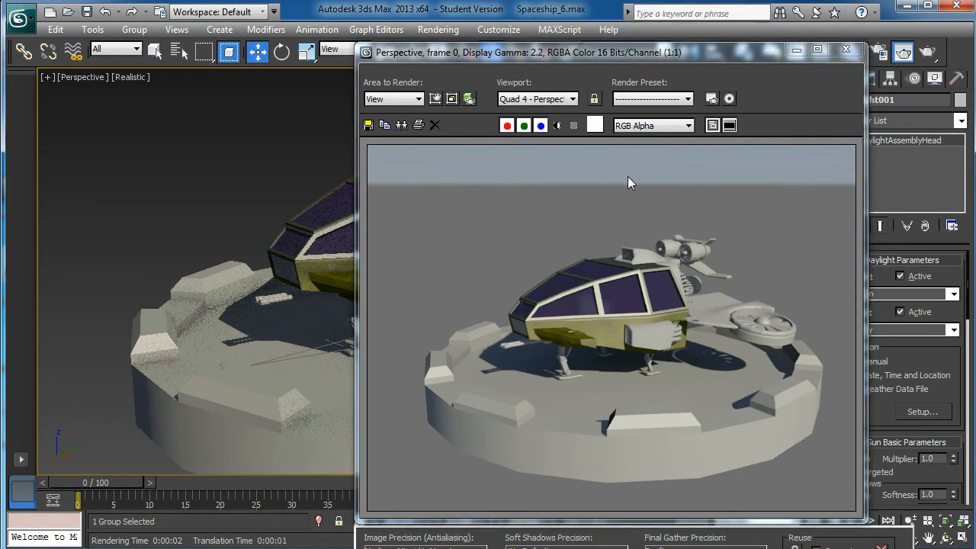
{"action": "left_click", "coordinate": [845, 50]}
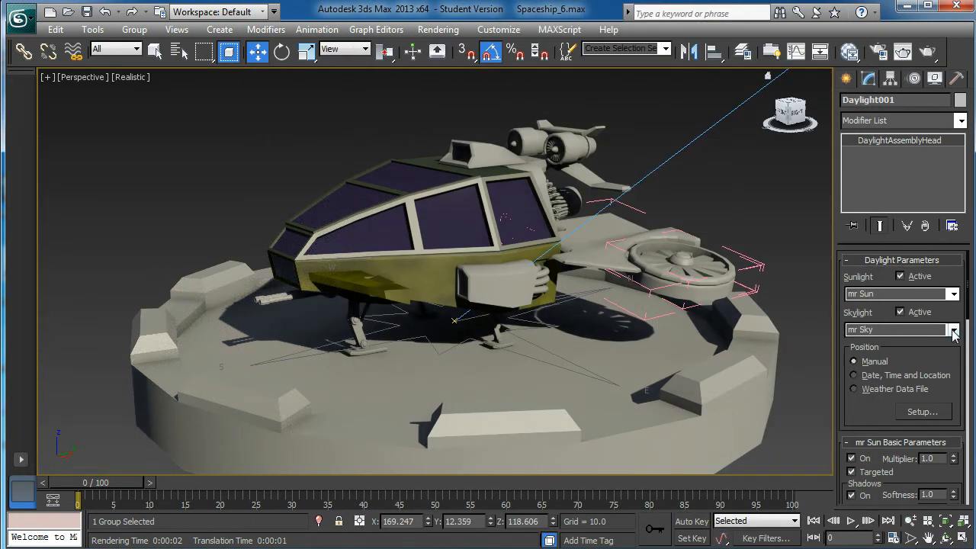
{"action": "left_click", "coordinate": [952, 330]}
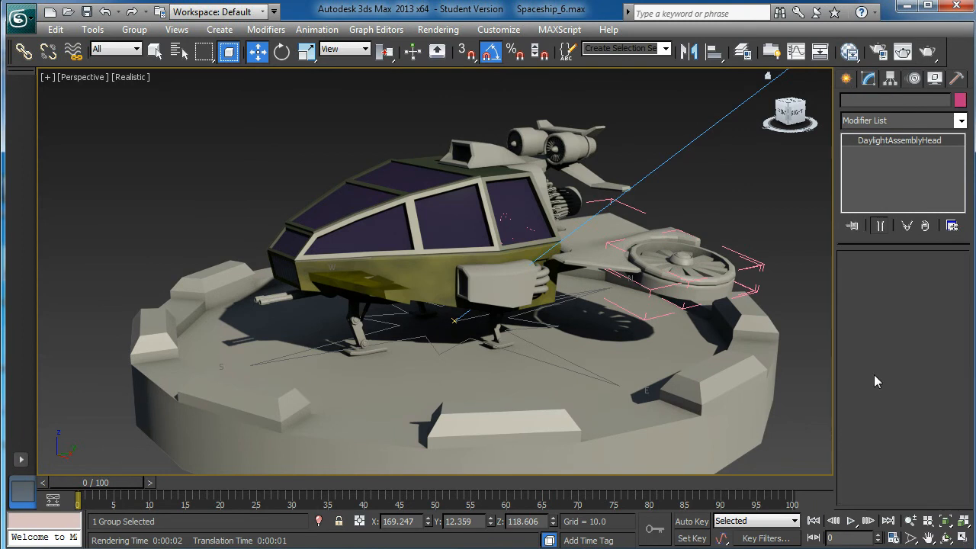
{"action": "left_click", "coordinate": [867, 373]}
{"action": "left_click", "coordinate": [431, 30]}
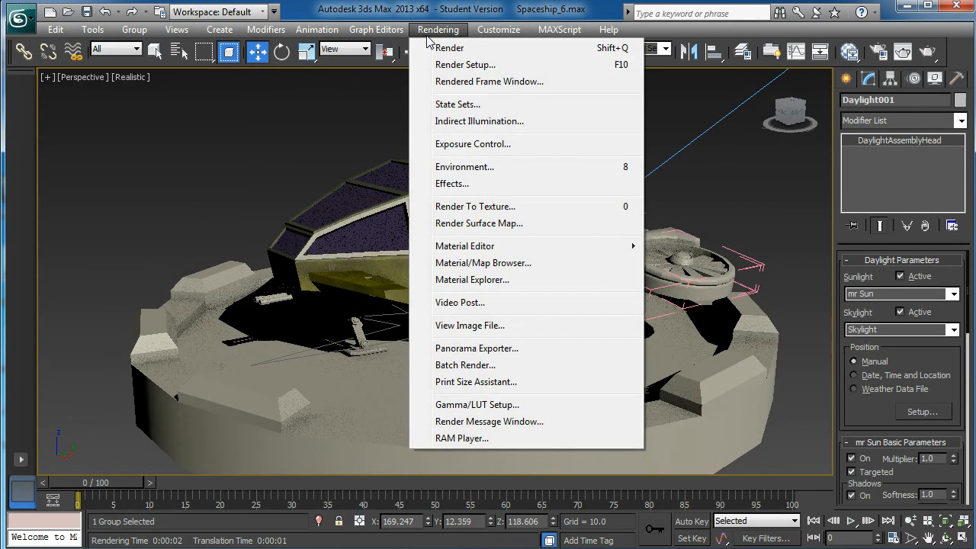
{"action": "left_click", "coordinate": [480, 67]}
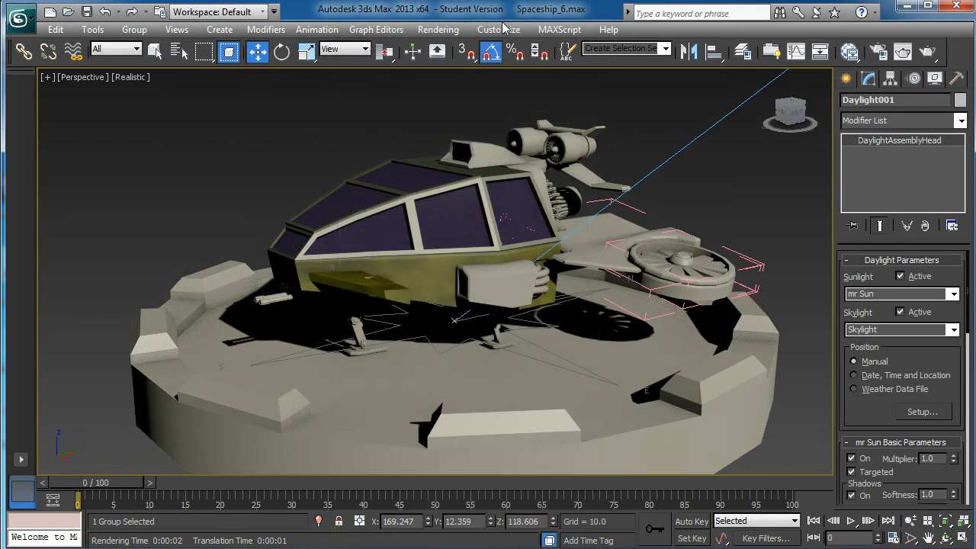
{"action": "left_click", "coordinate": [508, 31]}
Set the environment background colour to gray with RGB values of 114, and check it in a test render
{"action": "mouse_move", "coordinate": [451, 31]}
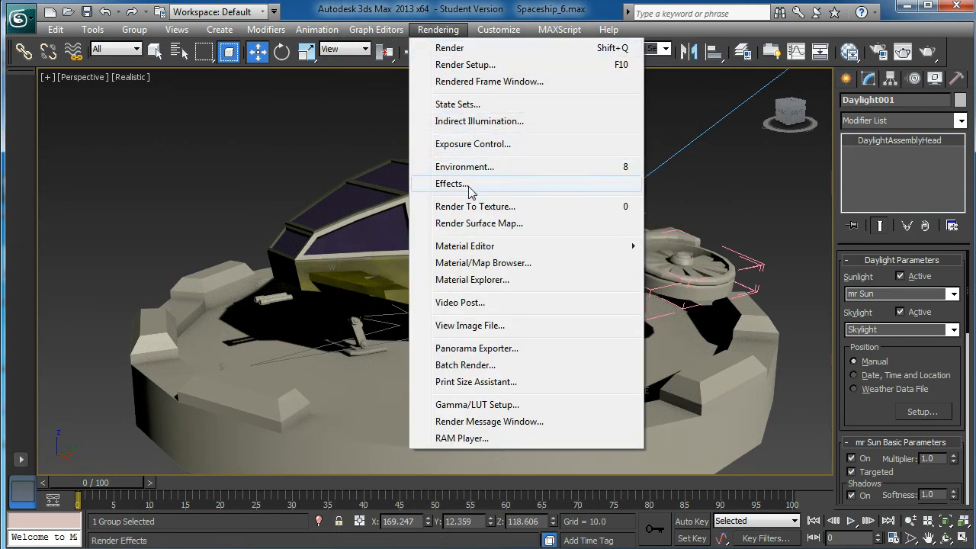
{"action": "left_click", "coordinate": [474, 167]}
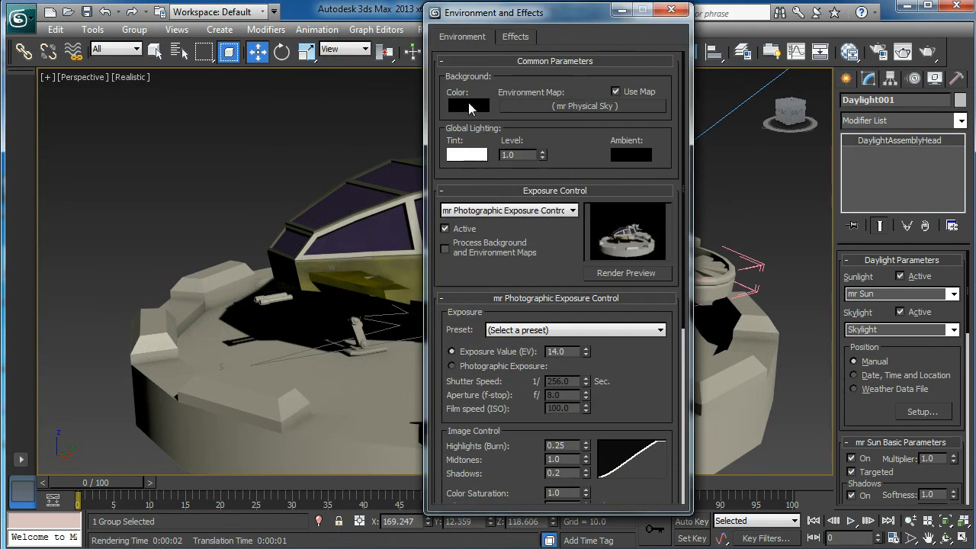
{"action": "left_click", "coordinate": [468, 105]}
{"action": "left_click_drag", "start_coordinate": [255, 45], "coordinate": [257, 79]}
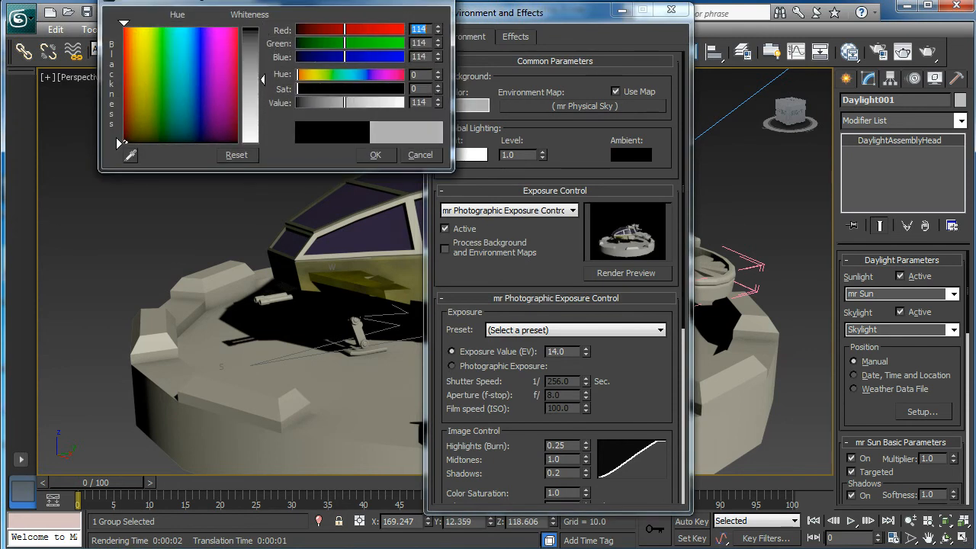
{"action": "left_click", "coordinate": [375, 155]}
{"action": "left_click", "coordinate": [671, 9]}
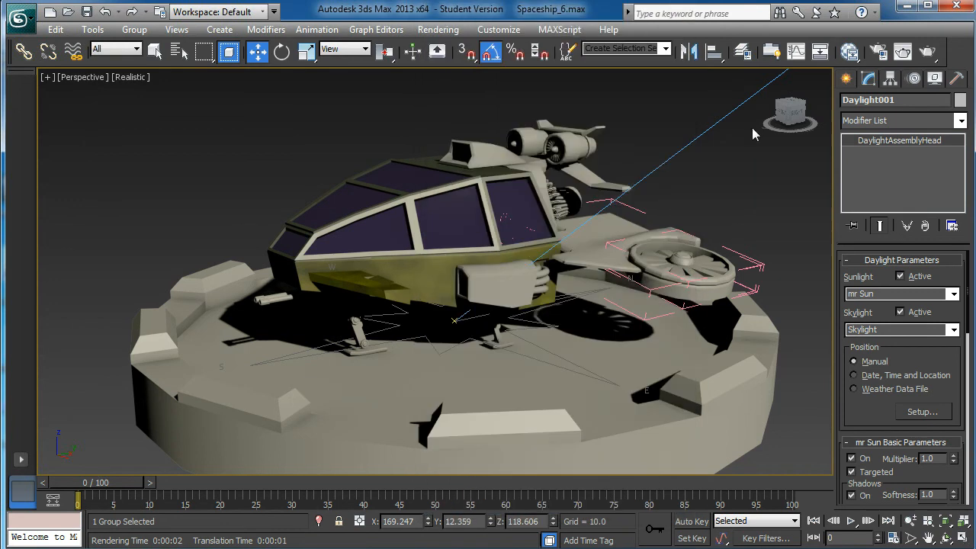
{"action": "left_click", "coordinate": [927, 52]}
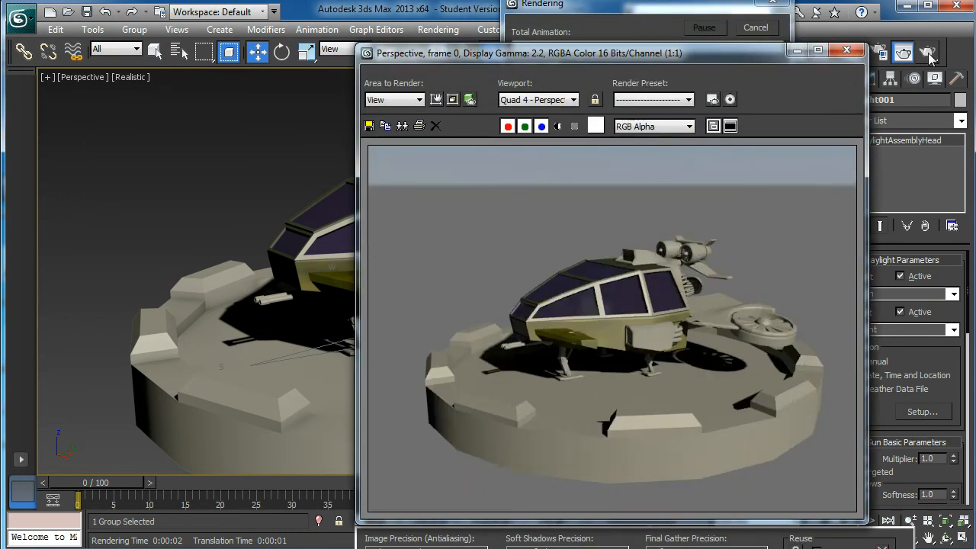
{"action": "left_click", "coordinate": [846, 50]}
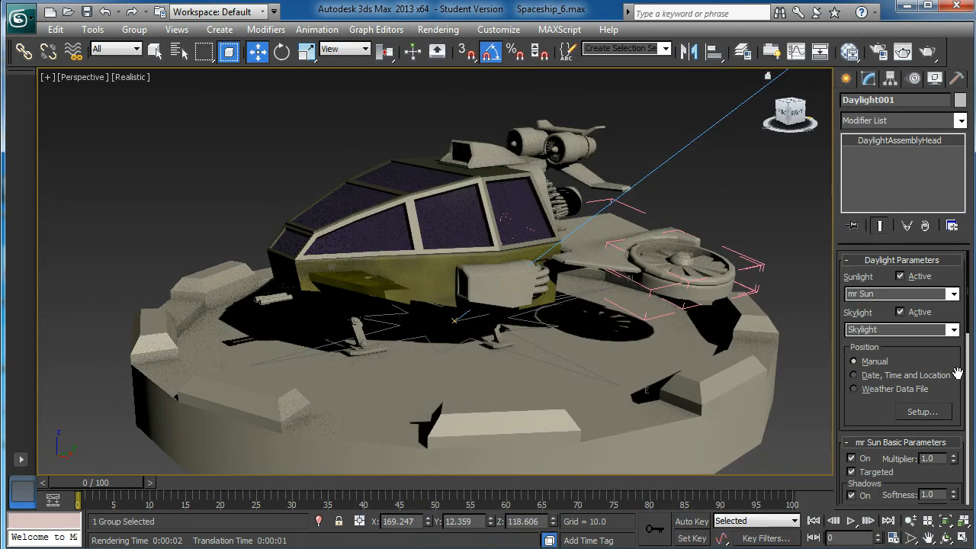
Set the daylight assembly's skylight type to <No Skylight>, and check the result in a test render
{"action": "left_click", "coordinate": [952, 330]}
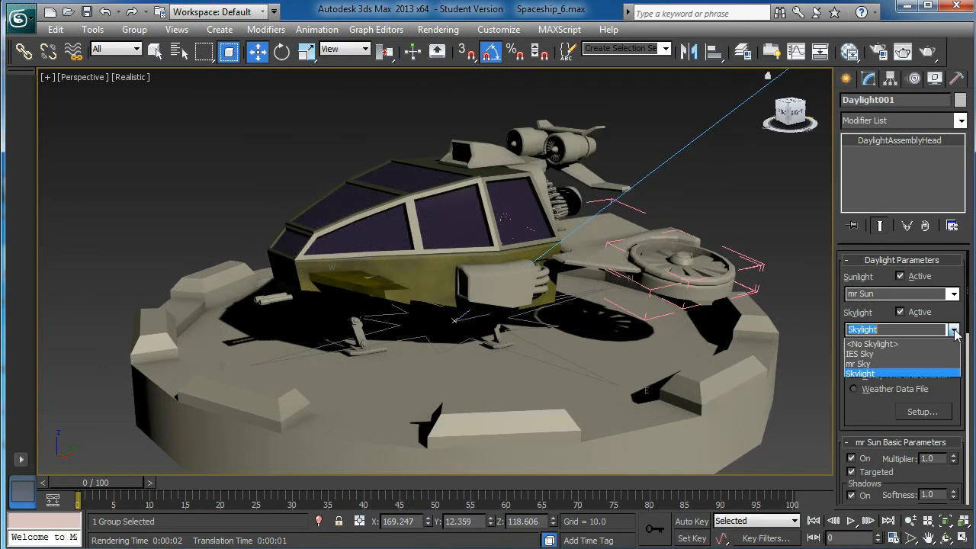
{"action": "left_click", "coordinate": [884, 345]}
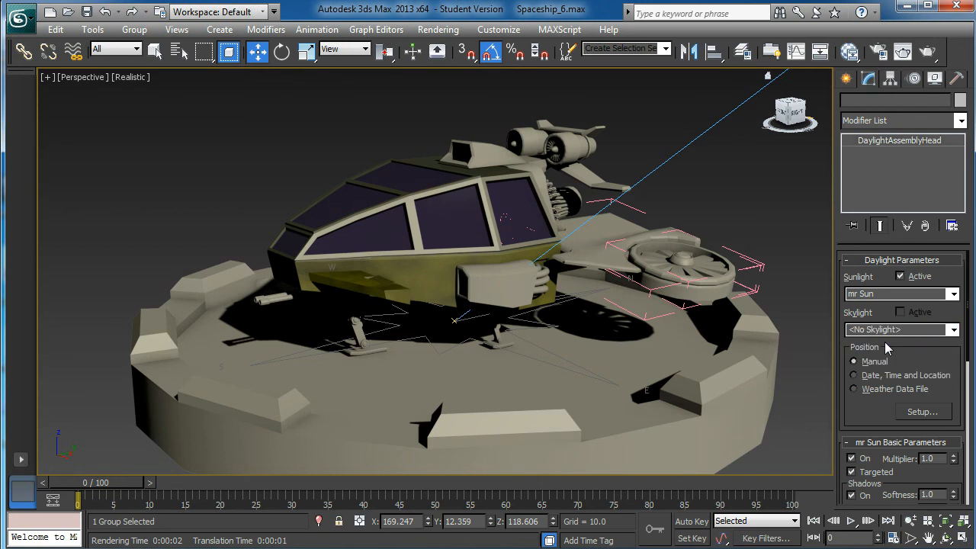
{"action": "left_click", "coordinate": [929, 52]}
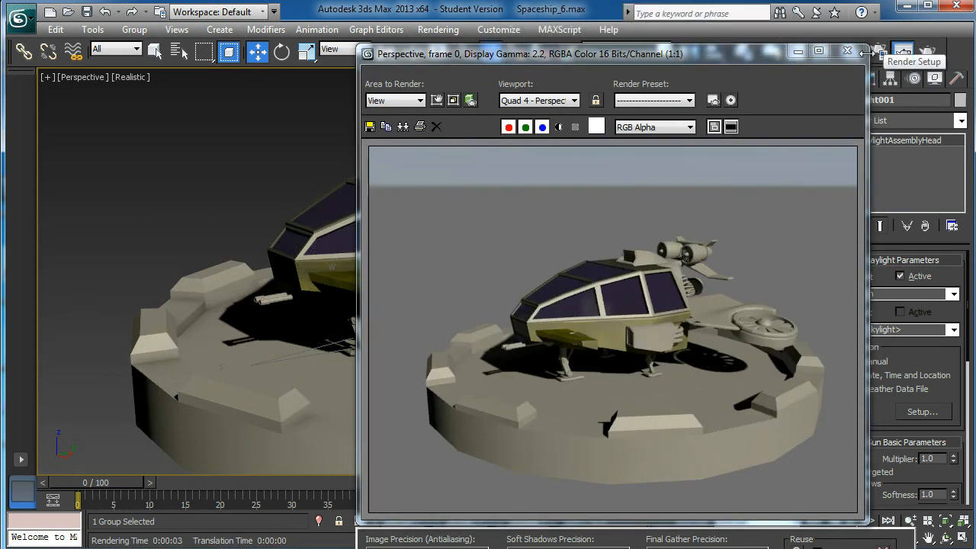
{"action": "left_click", "coordinate": [846, 51]}
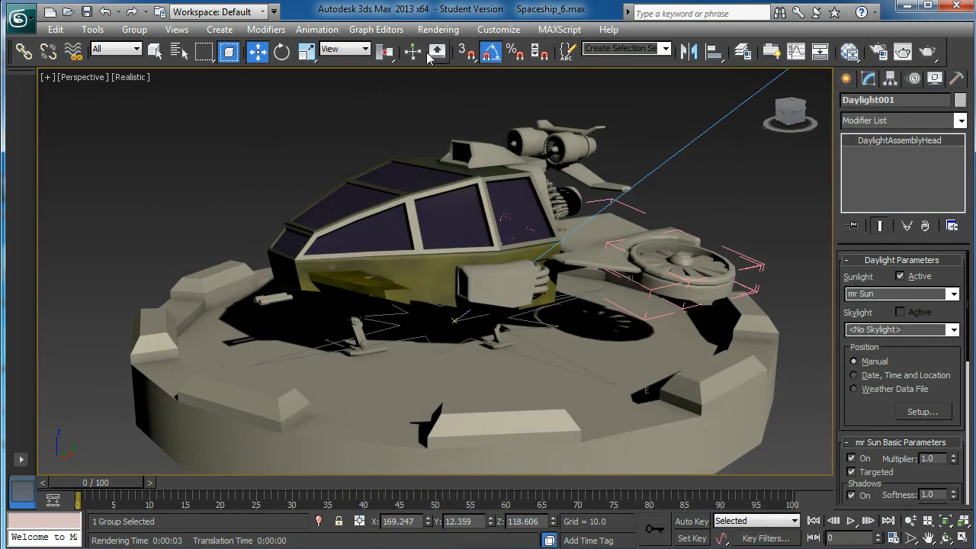
Disable the use of the mr Physical Sky environment map, and render the Perspective view to check the plain background
{"action": "left_click", "coordinate": [451, 29]}
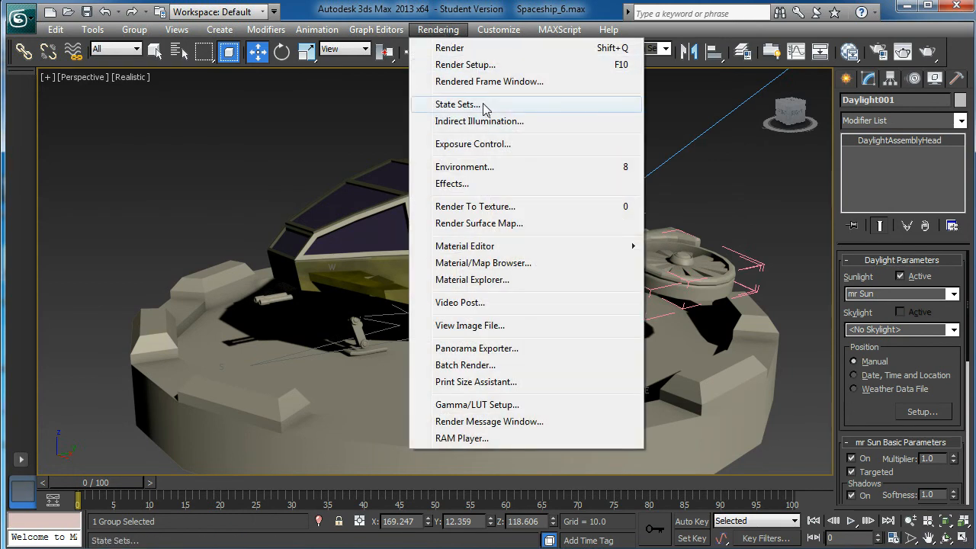
{"action": "left_click", "coordinate": [473, 65]}
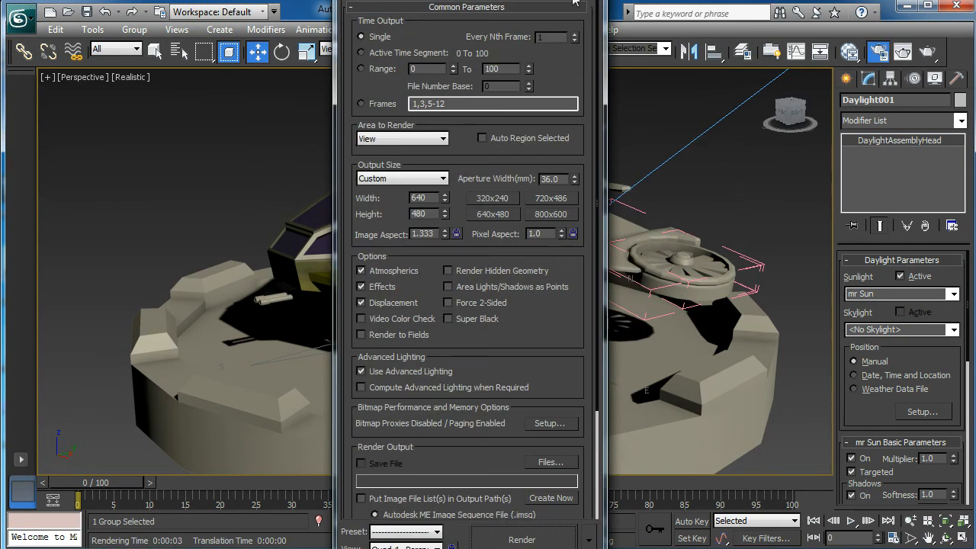
{"action": "left_click", "coordinate": [445, 29]}
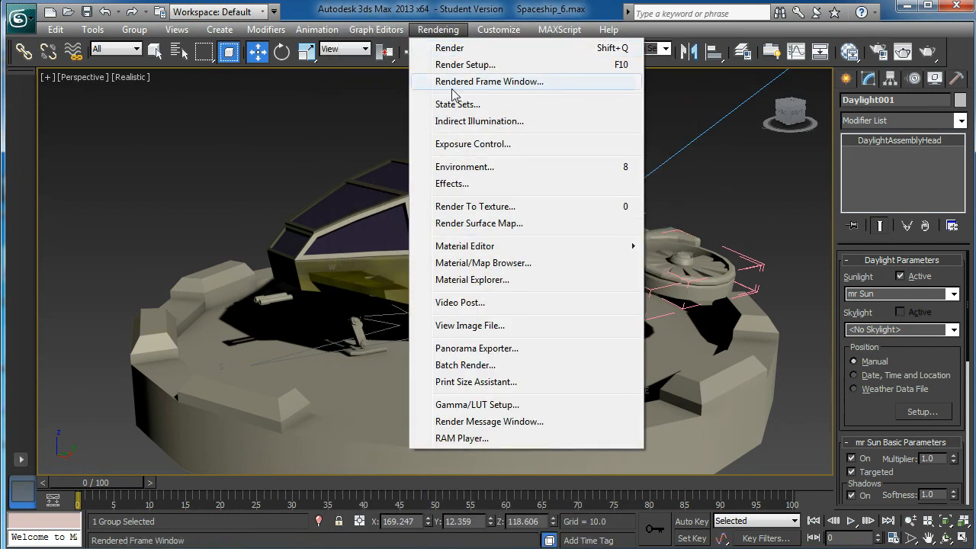
{"action": "left_click", "coordinate": [458, 167]}
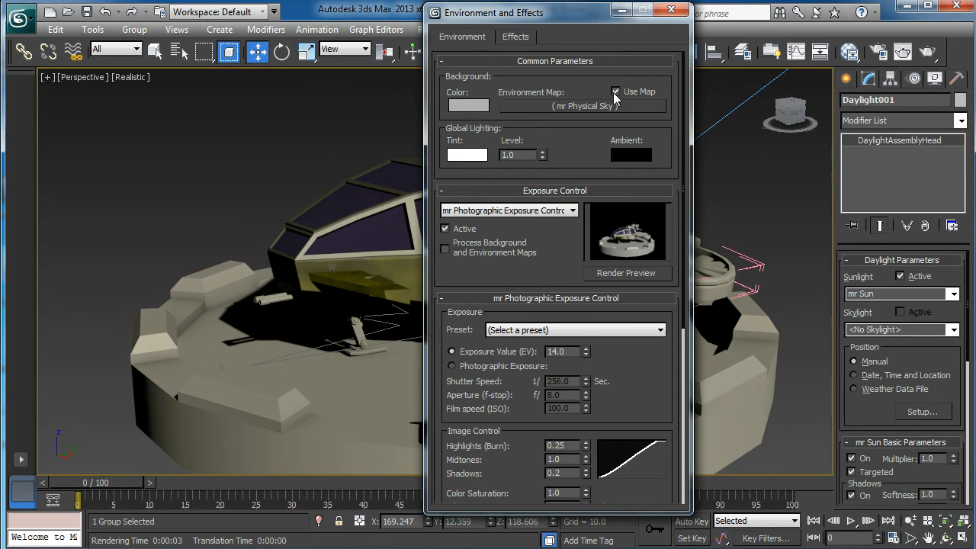
{"action": "left_click", "coordinate": [622, 92]}
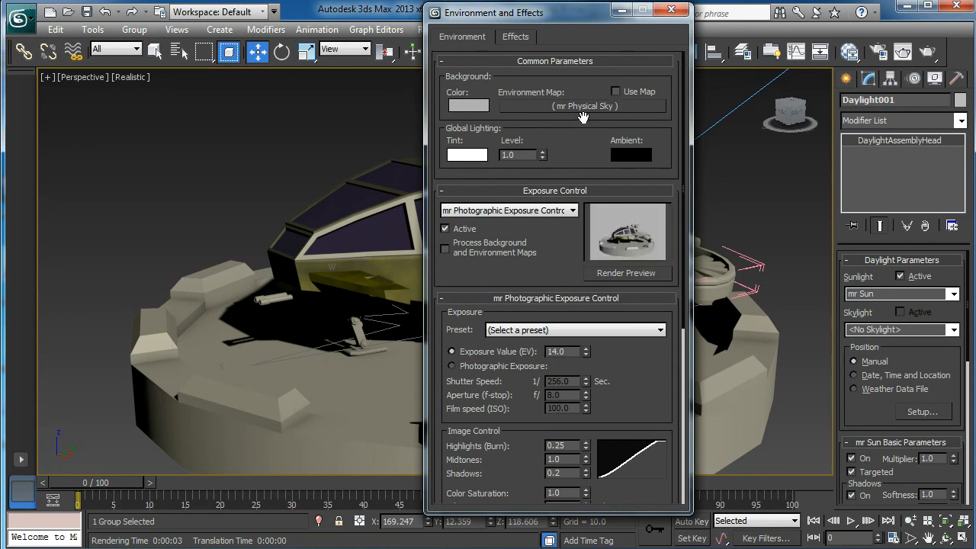
{"action": "left_click", "coordinate": [615, 92]}
{"action": "left_click", "coordinate": [671, 10]}
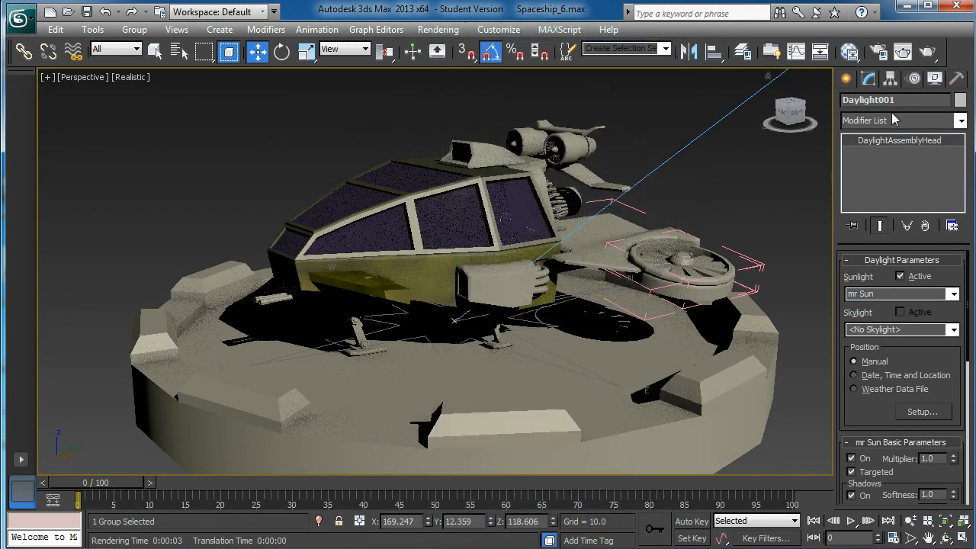
{"action": "left_click", "coordinate": [927, 52]}
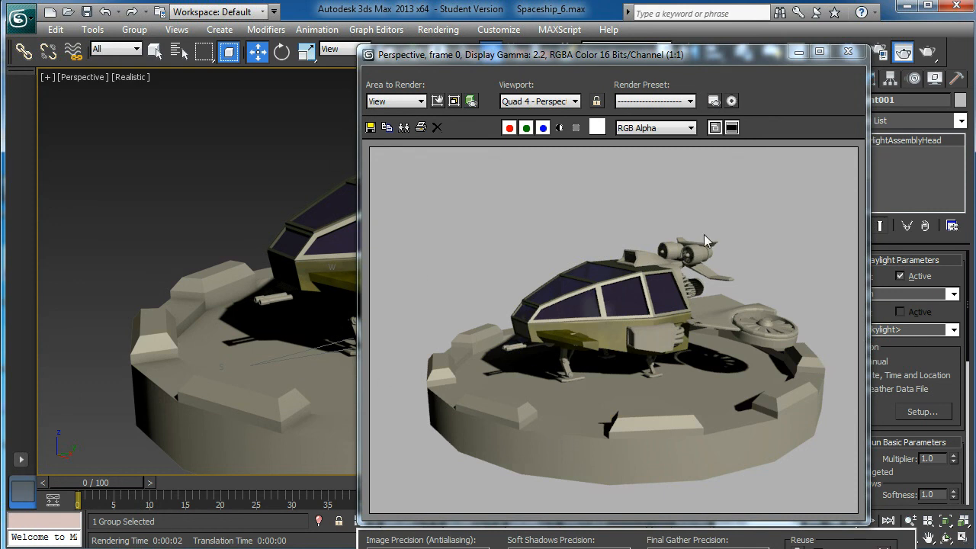
{"action": "left_click", "coordinate": [847, 51]}
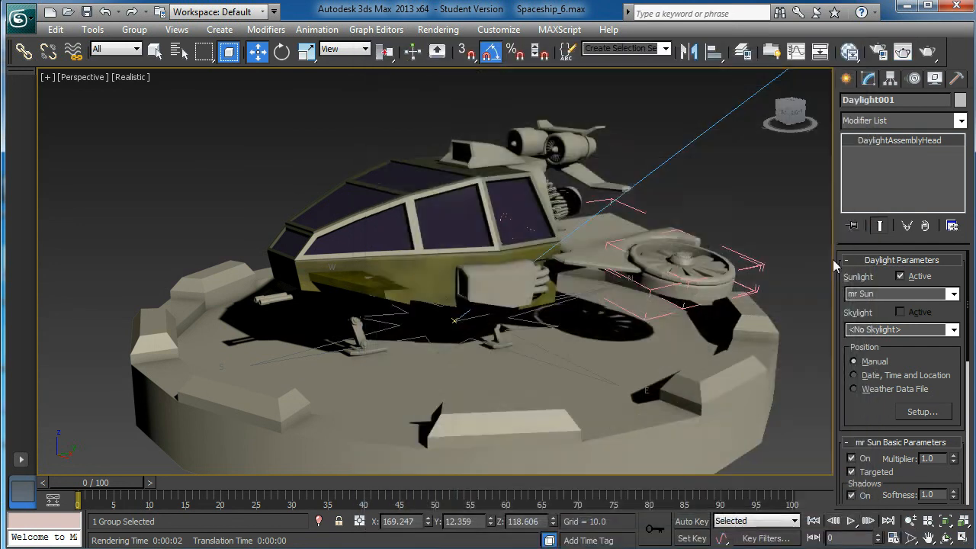
Reframe the spaceship from a higher angle in the Perspective view
{"action": "middle_click_drag", "start_coordinate": [472, 270], "coordinate": [459, 229], "text": "alt"}
{"action": "middle_click_drag", "start_coordinate": [426, 343], "coordinate": [507, 322]}
{"action": "scroll", "coordinate": [491, 253], "scroll_direction": "up", "scroll_amount": 1}
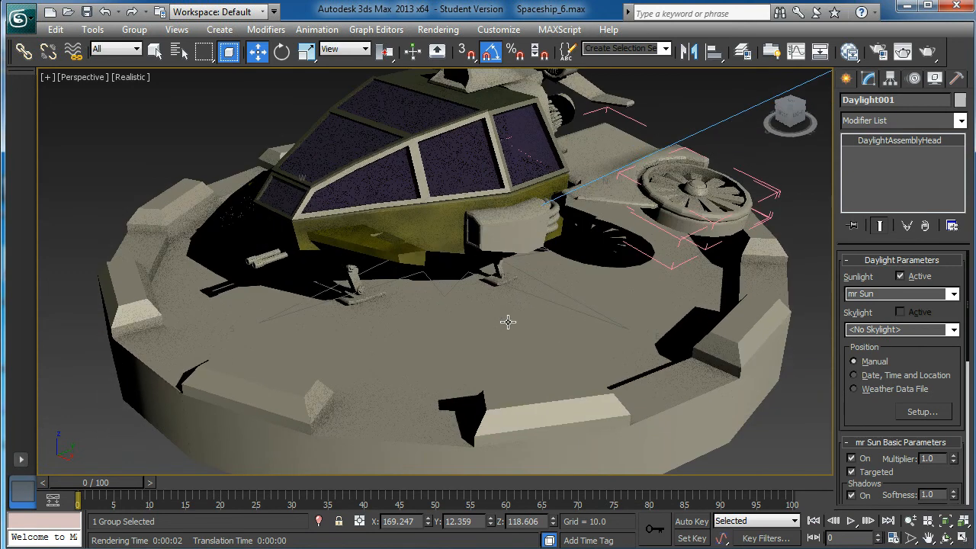
{"action": "middle_click_drag", "start_coordinate": [555, 145], "coordinate": [521, 252]}
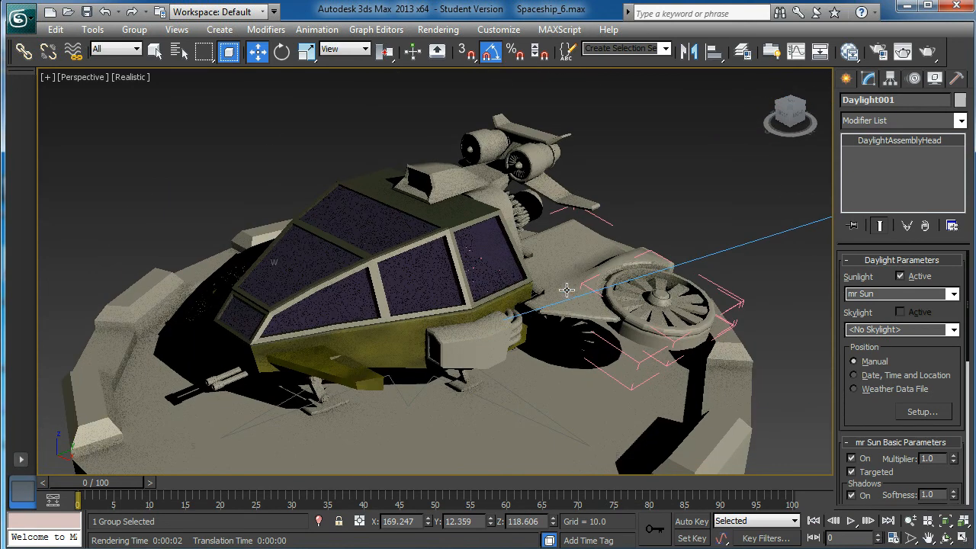